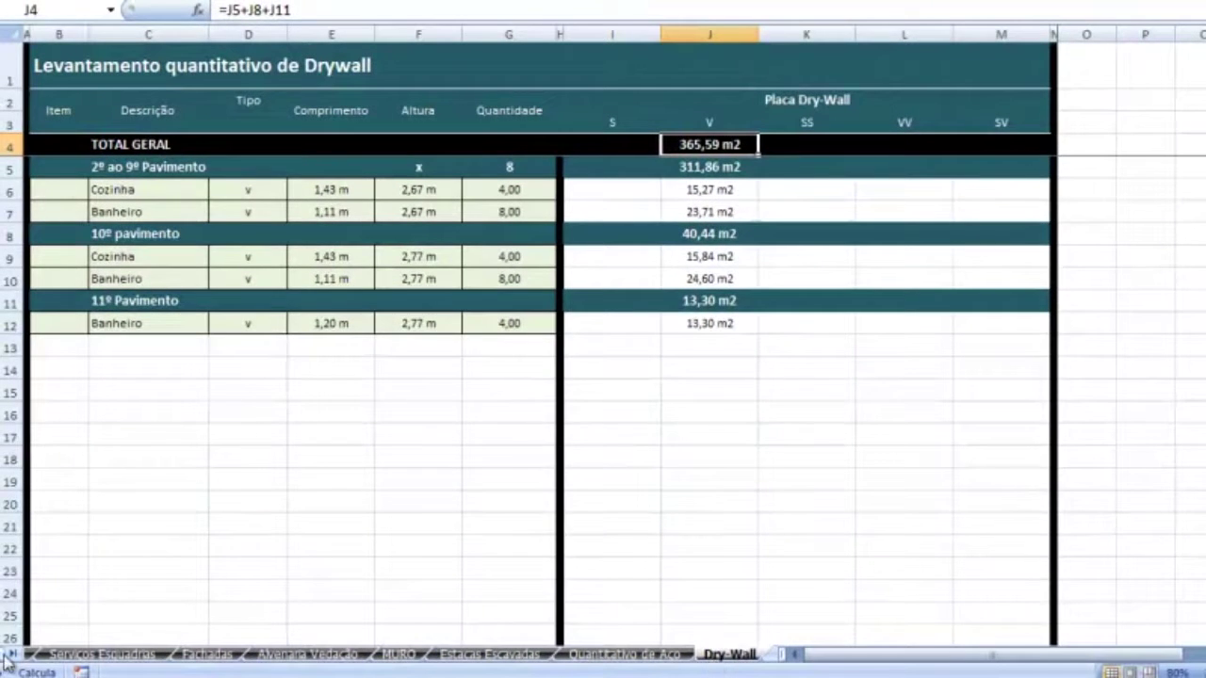
Open the QxC worksheet and examine its roofing, waterproofing and plumbing fixture items.
click(1, 655)
click(45, 656)
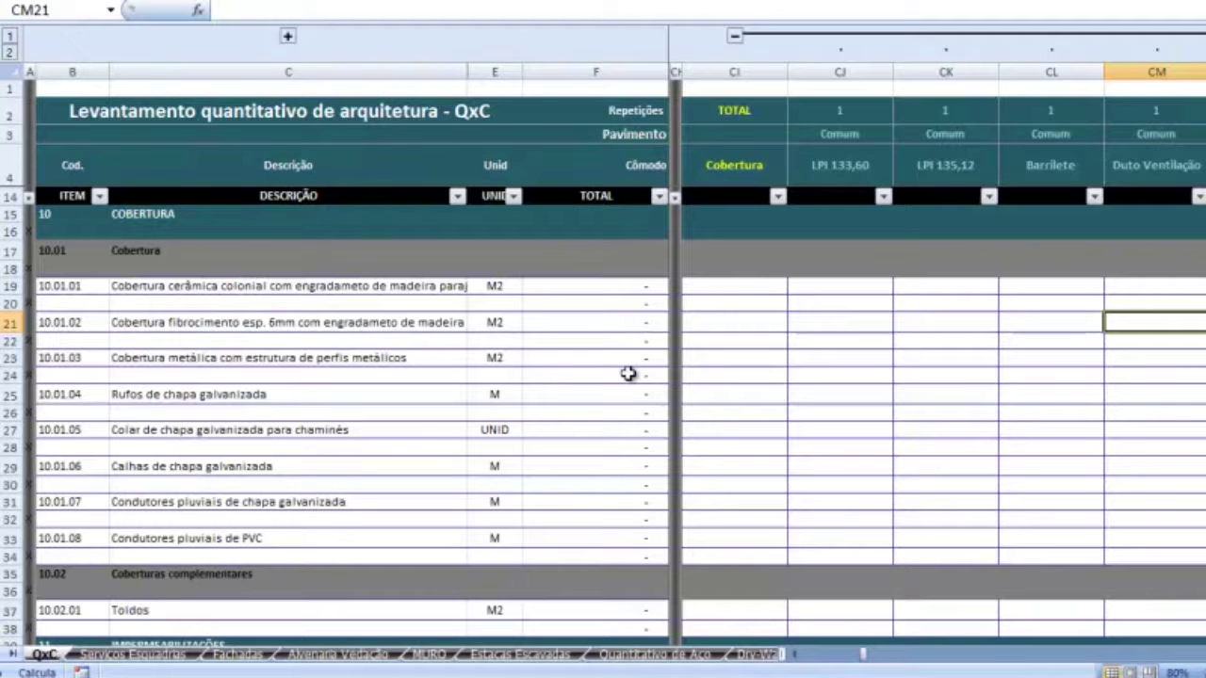
scroll(629, 374, down, 4)
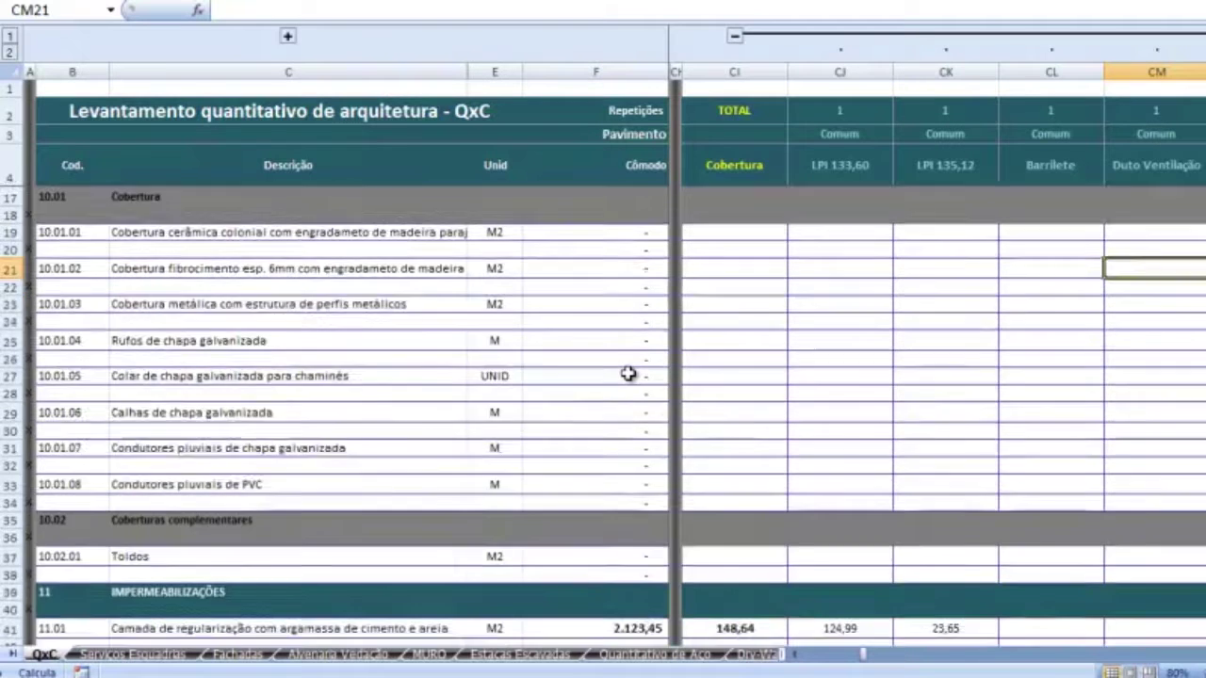
scroll(628, 374, up, 4)
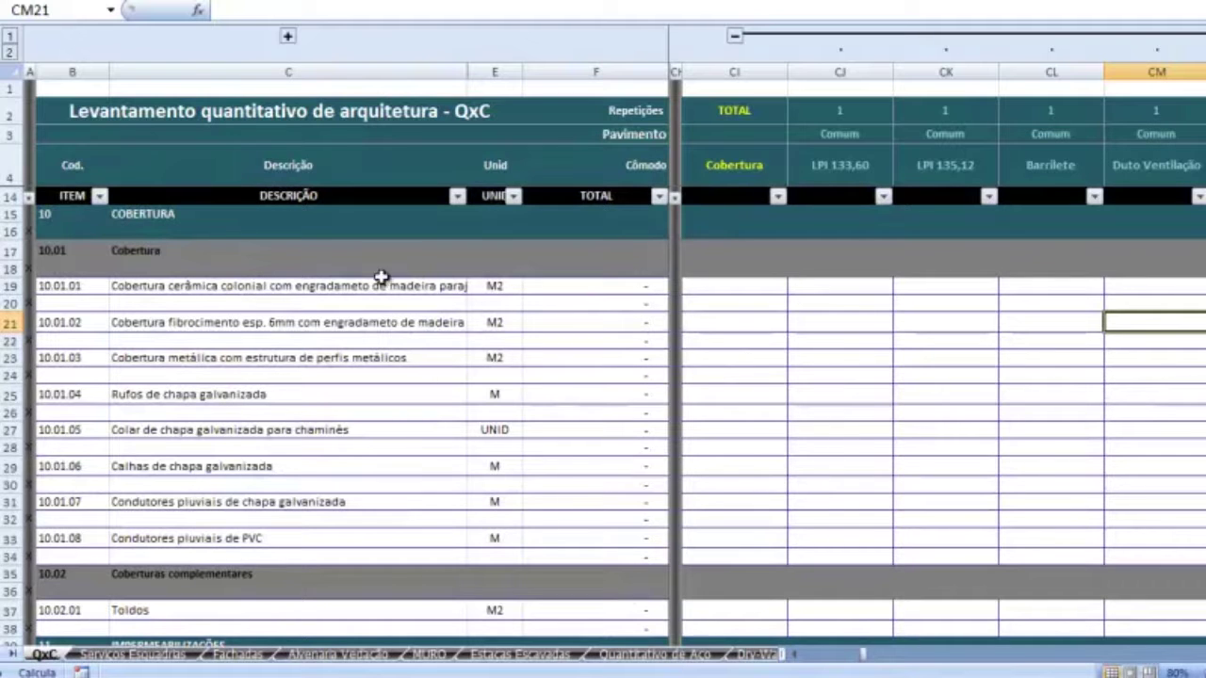
scroll(317, 482, down, 1)
scroll(317, 482, down, 9)
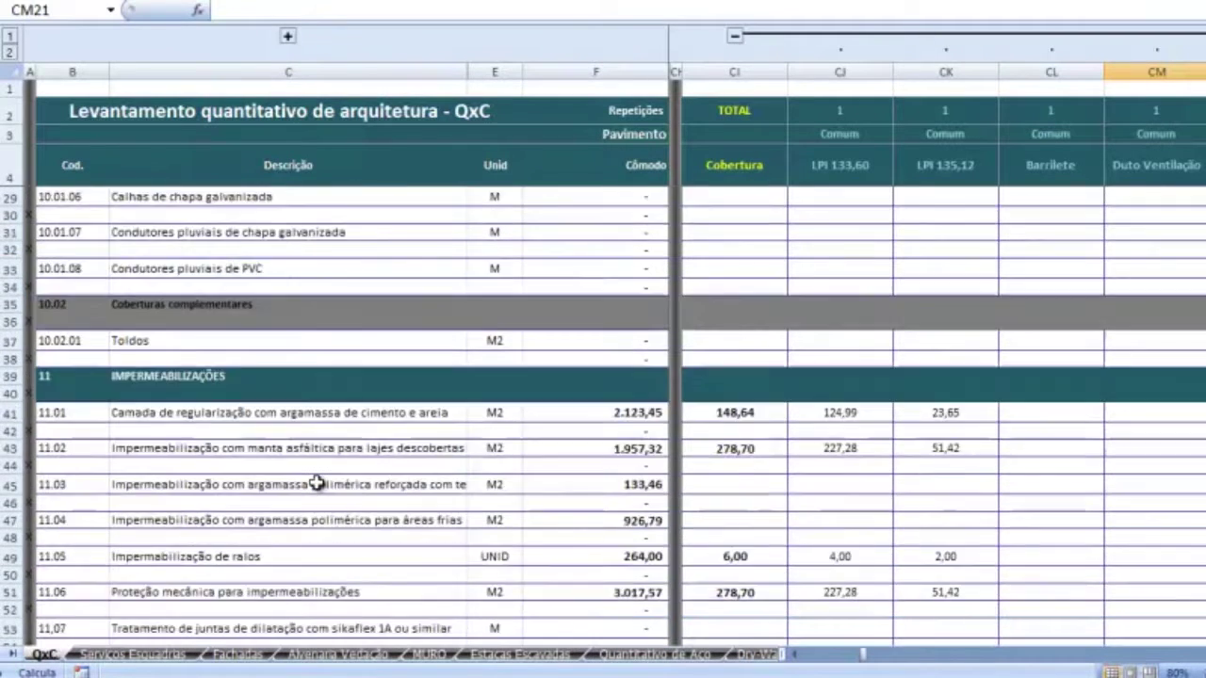
scroll(317, 482, down, 2)
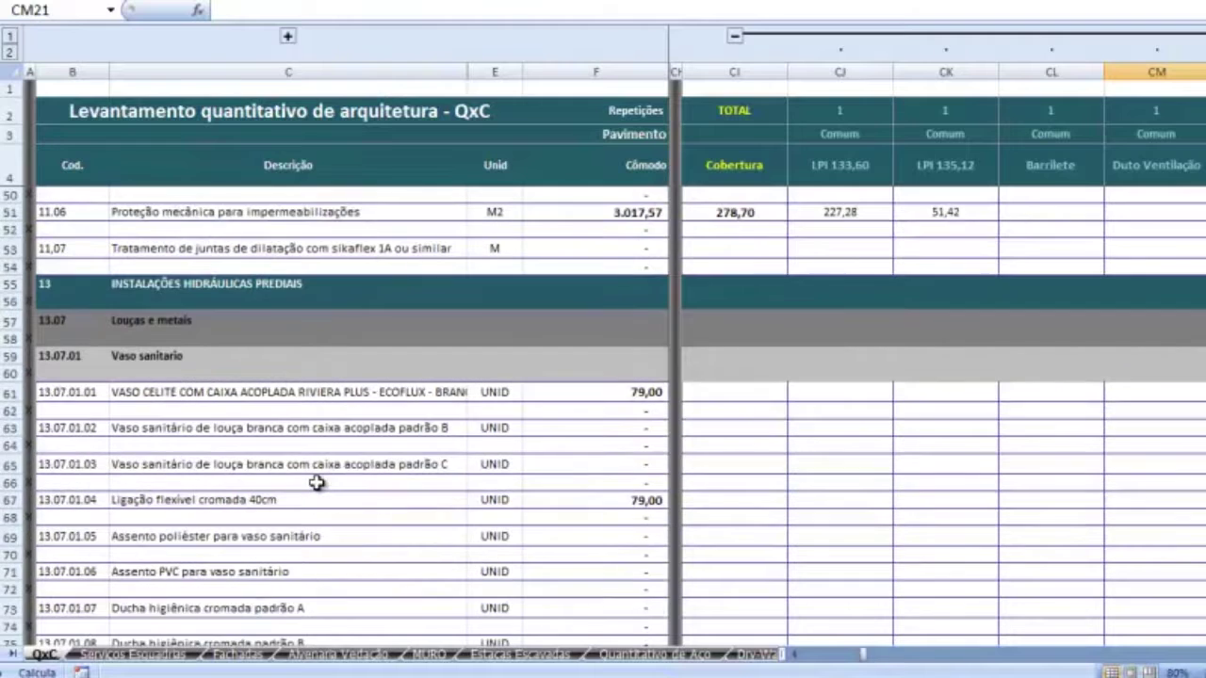
scroll(317, 483, down, 3)
scroll(316, 482, up, 3)
scroll(317, 483, up, 12)
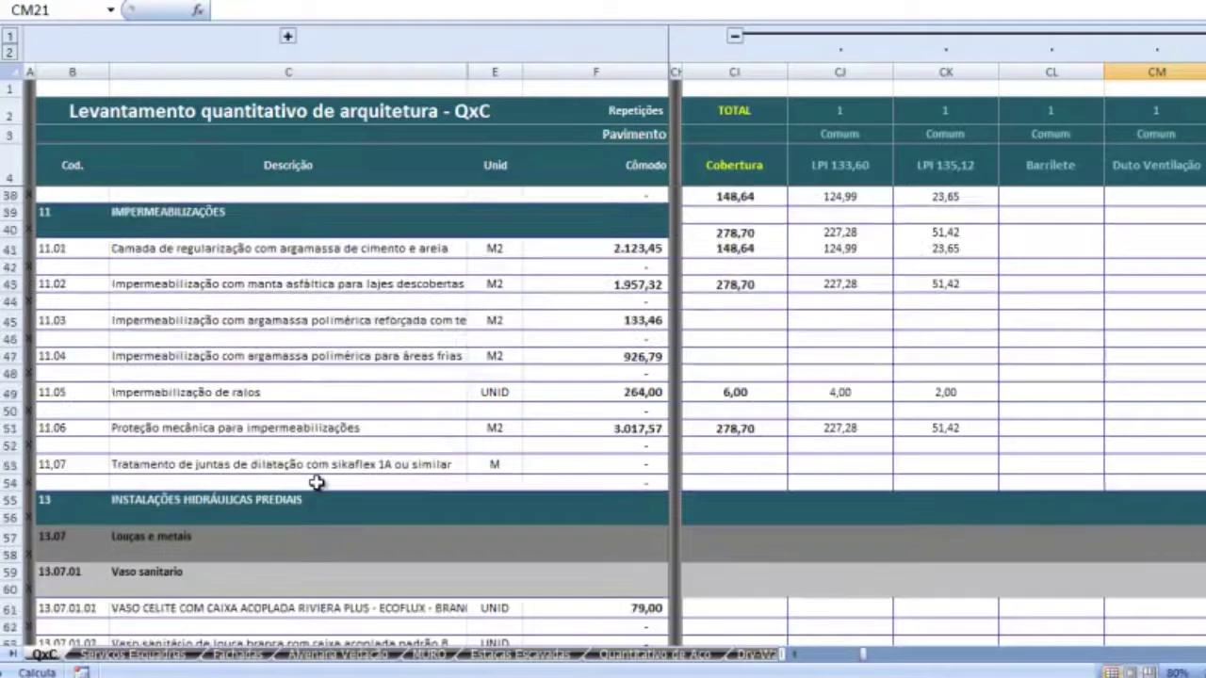
Examine the remaining architectural items, from waterproofing through frames and flooring to the internal skirting boards.
scroll(313, 462, down, 7)
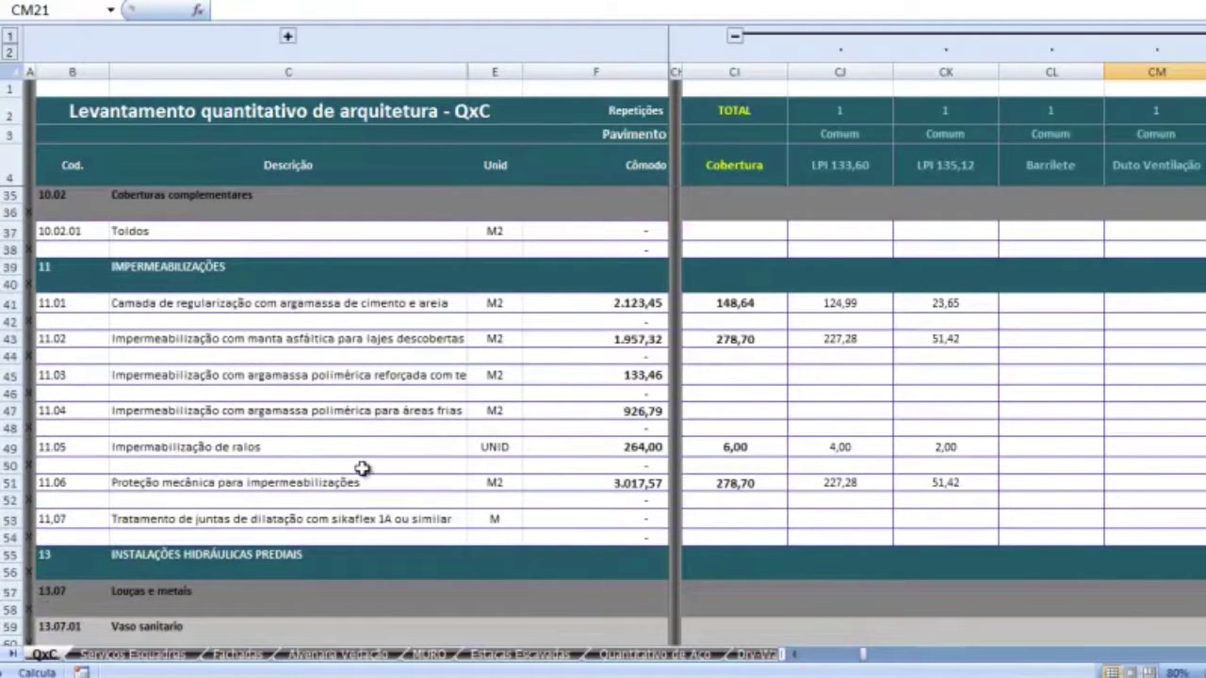
scroll(355, 466, down, 13)
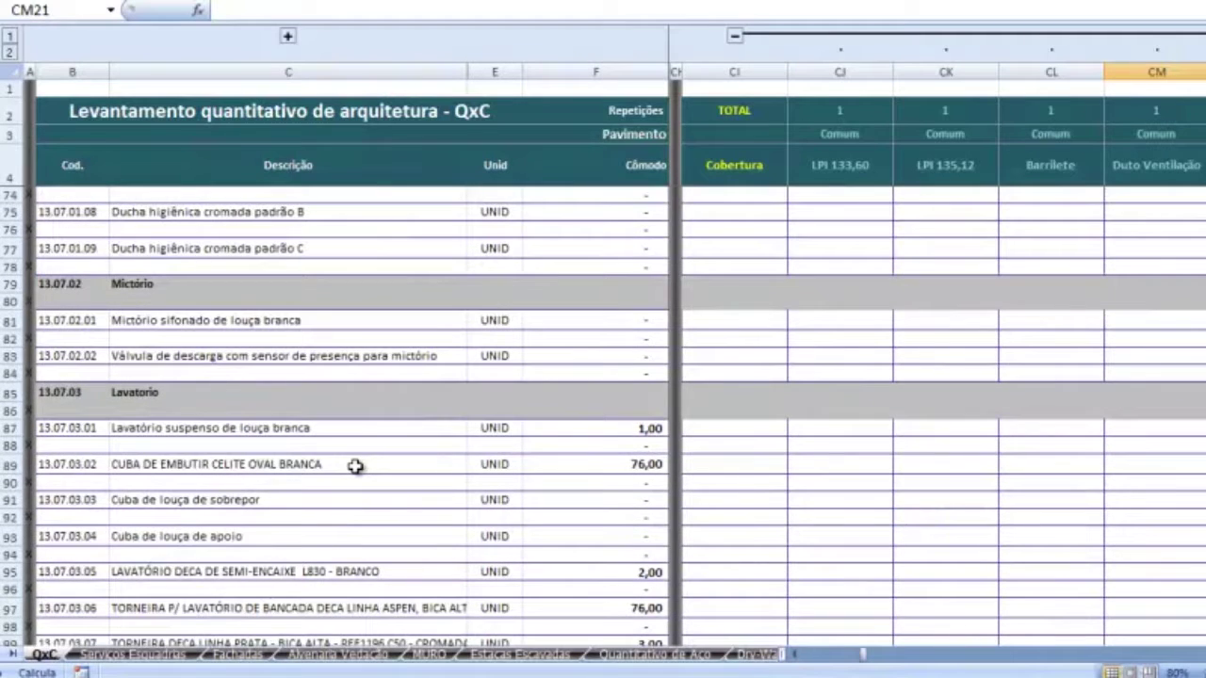
scroll(357, 466, down, 20)
scroll(361, 466, down, 4)
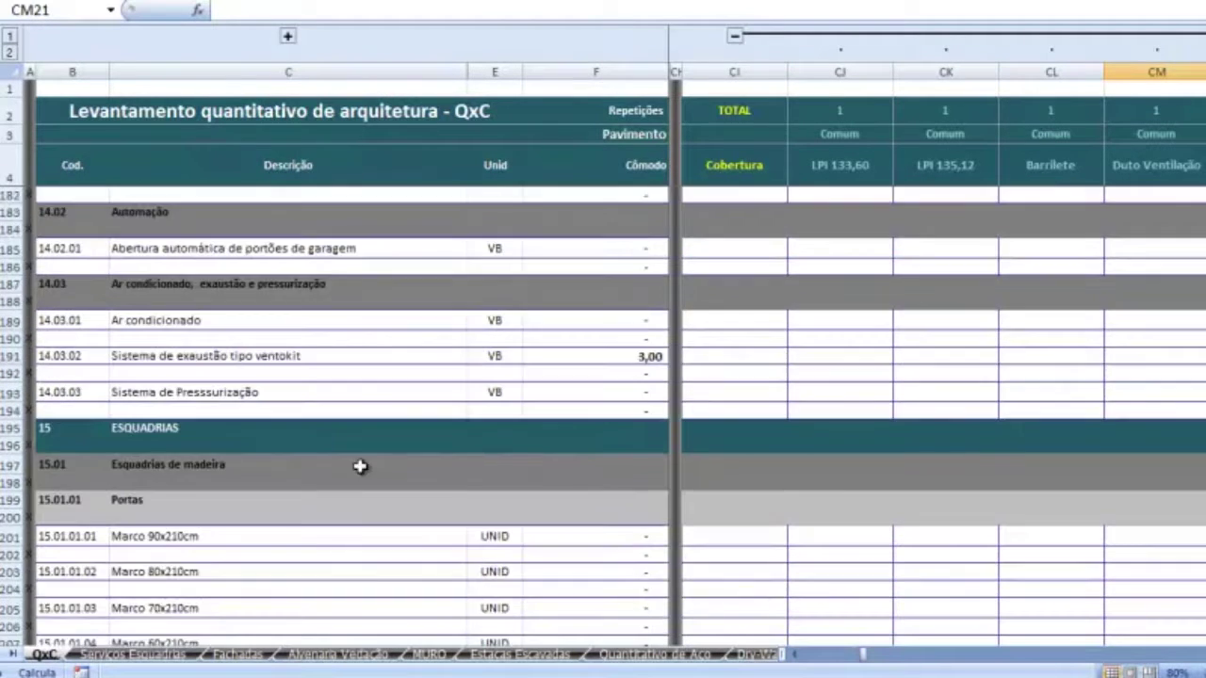
scroll(361, 466, down, 14)
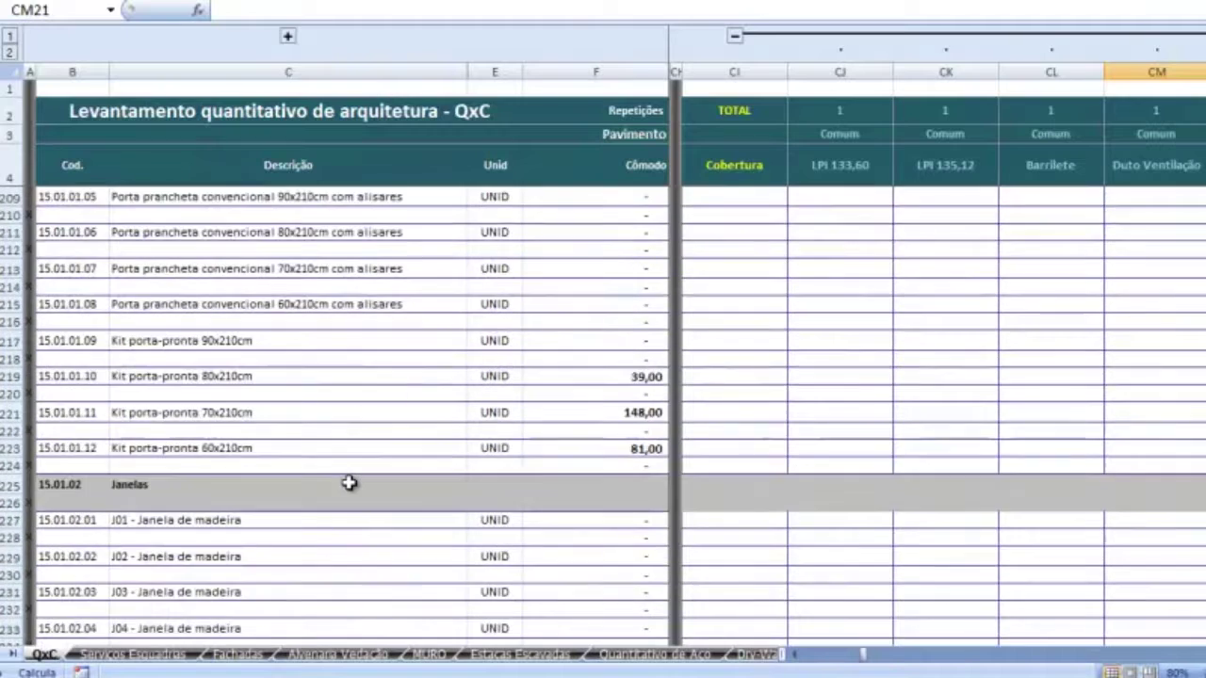
scroll(348, 482, down, 12)
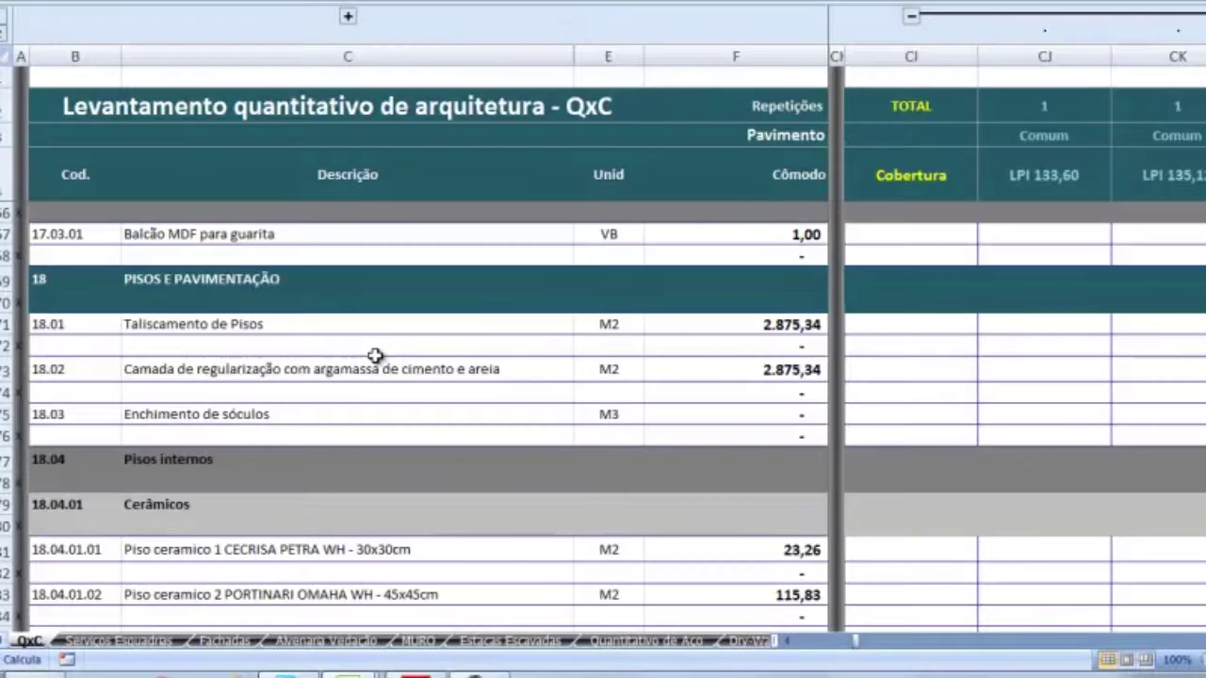
scroll(375, 356, down, 14)
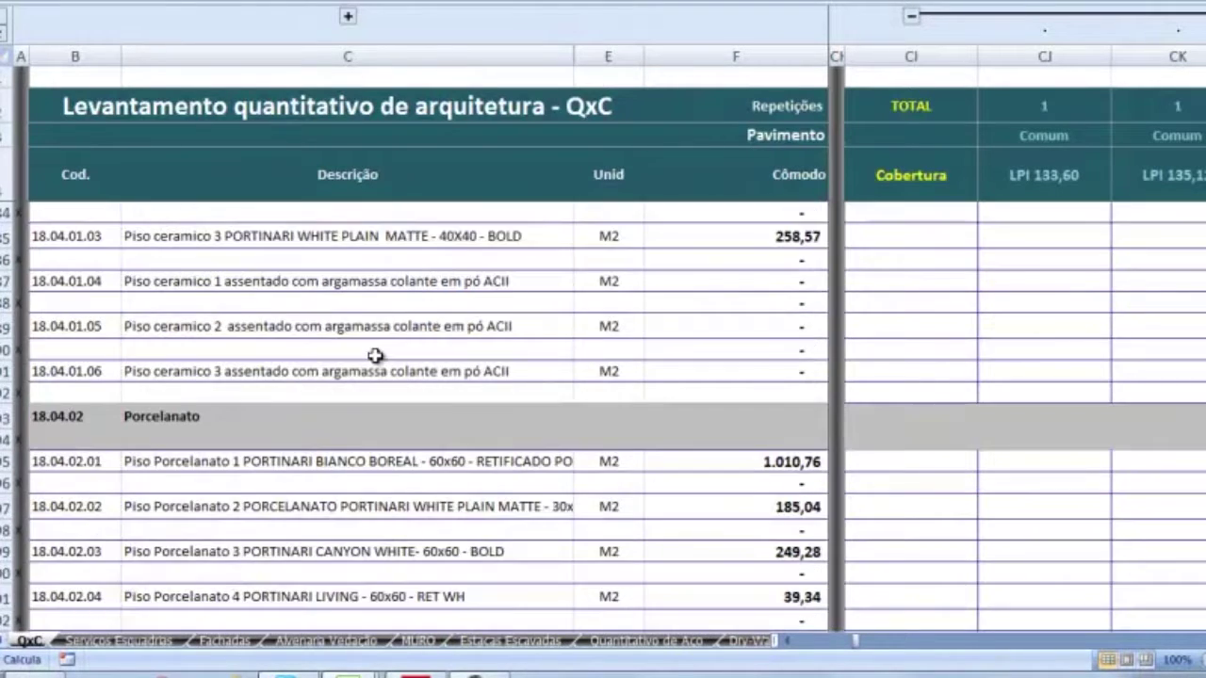
scroll(444, 347, down, 13)
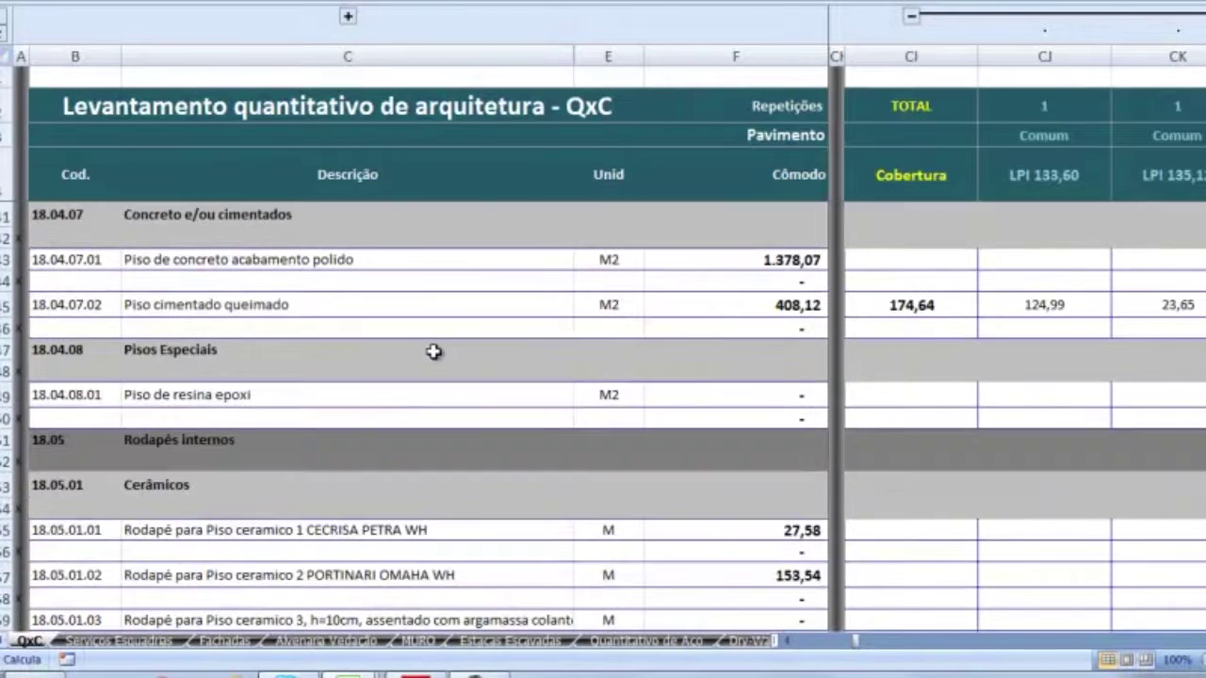
scroll(434, 351, down, 3)
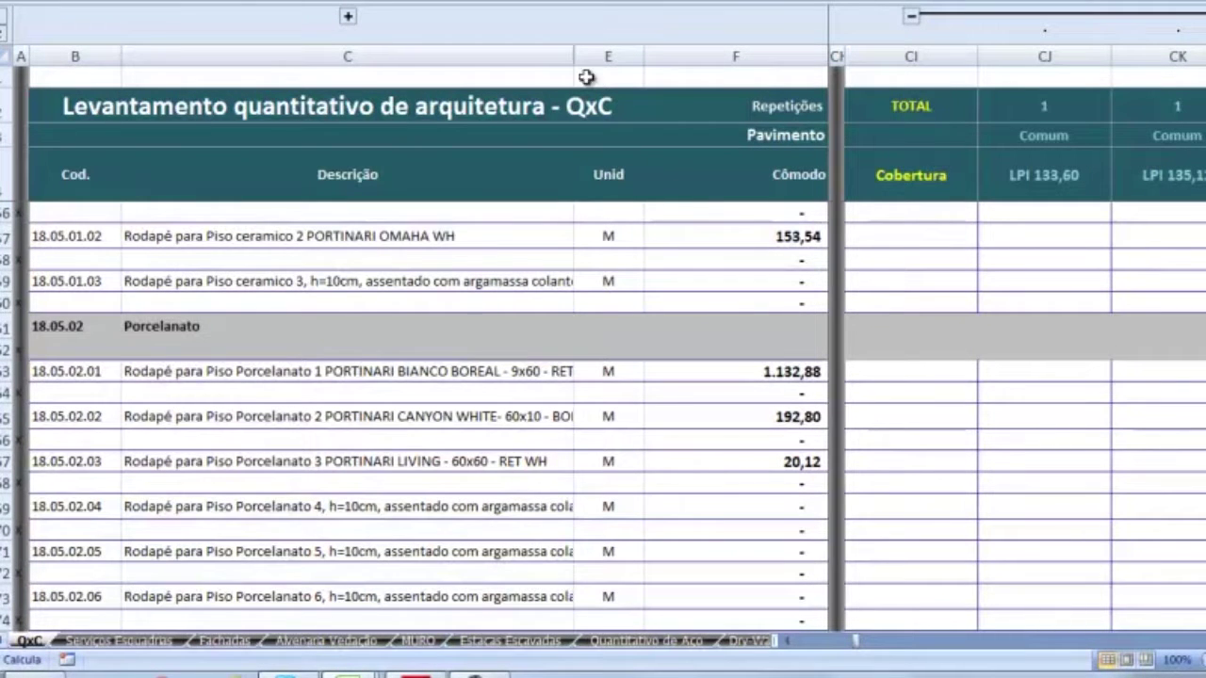
Narrow the Descrição column so more of the floor columns fit beside it.
drag(574, 58, 478, 58)
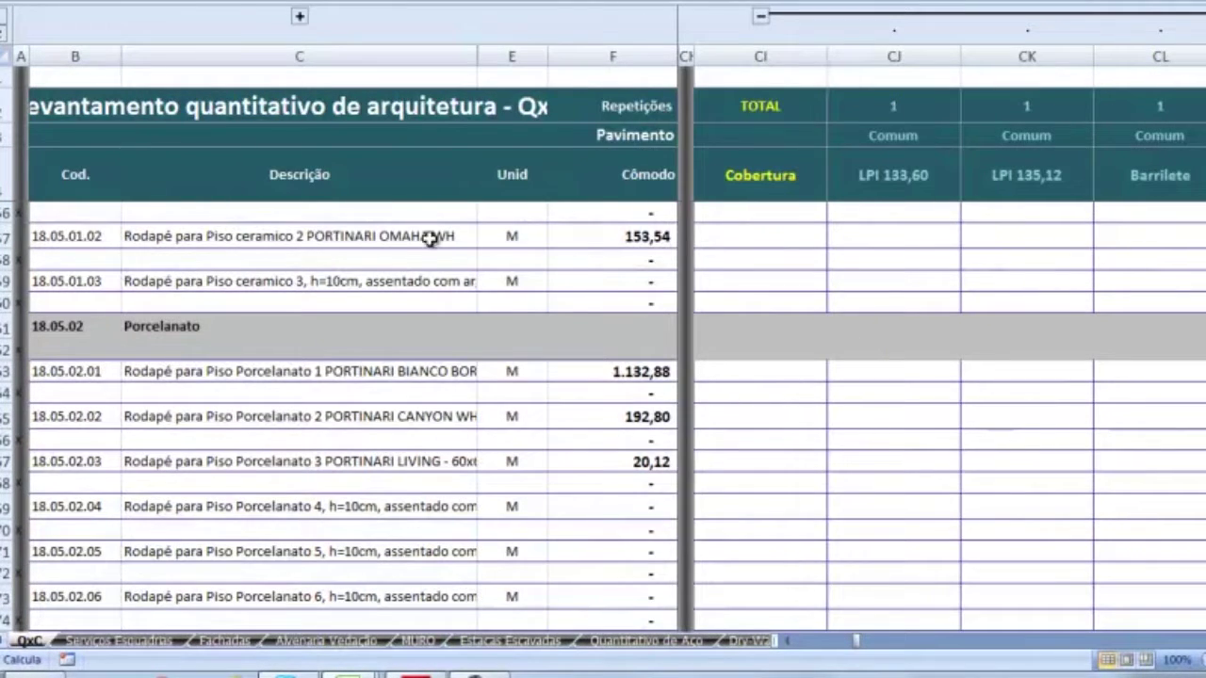
scroll(346, 511, up, 3)
scroll(348, 509, down, 3)
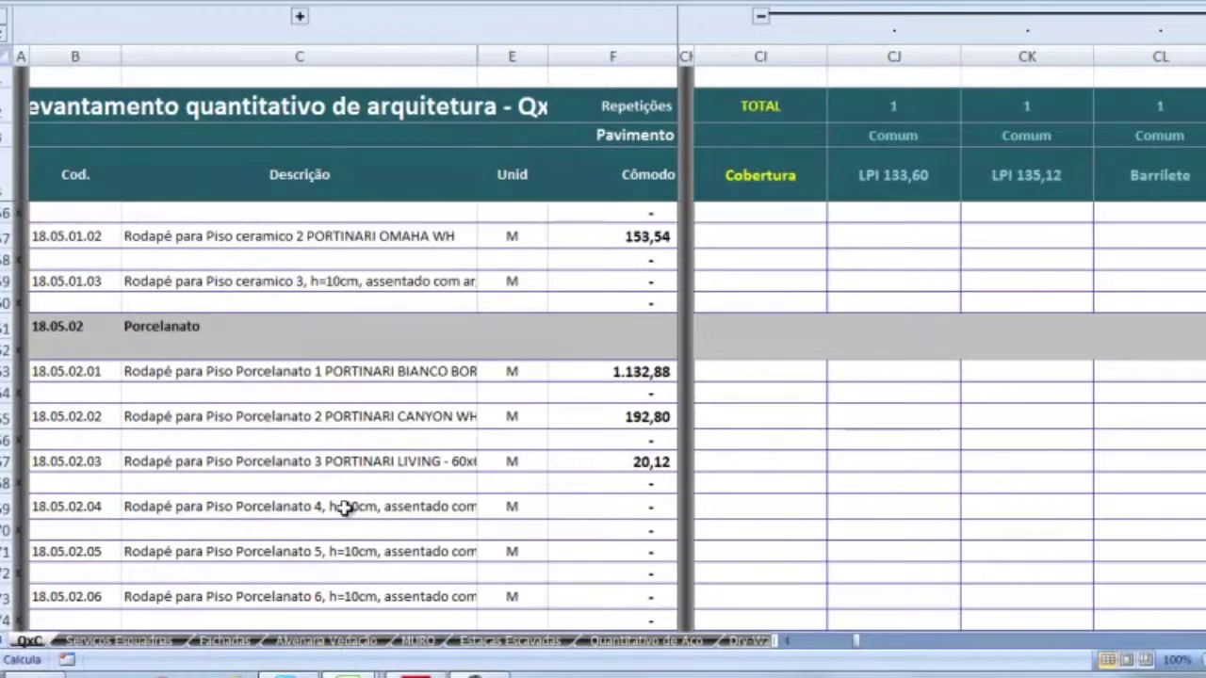
Trace the total of item 18.05.02.01 across its floor subtotals to the 11º Pavimento and return to the overall total.
click(659, 372)
key(Right)
key(Right)
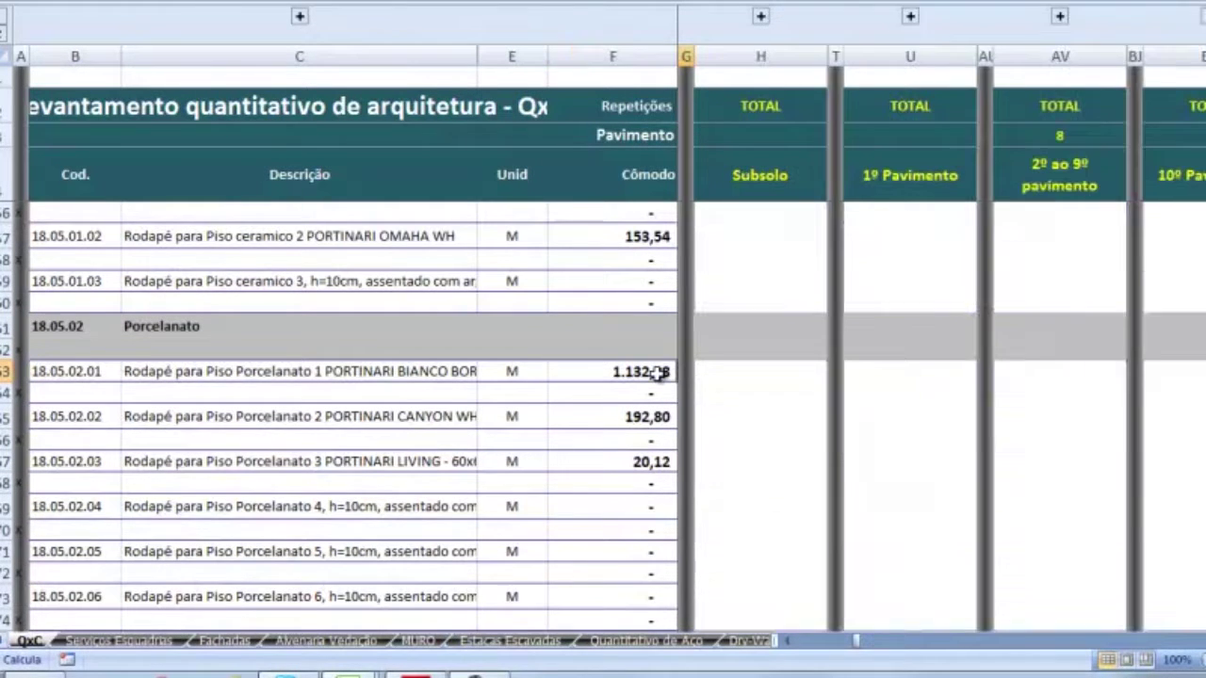
key(Right)
key(Right)
key(Right)
key(Right)
key(Right)
key(Right)
key(Right)
key(Right)
key(Right)
key(Right)
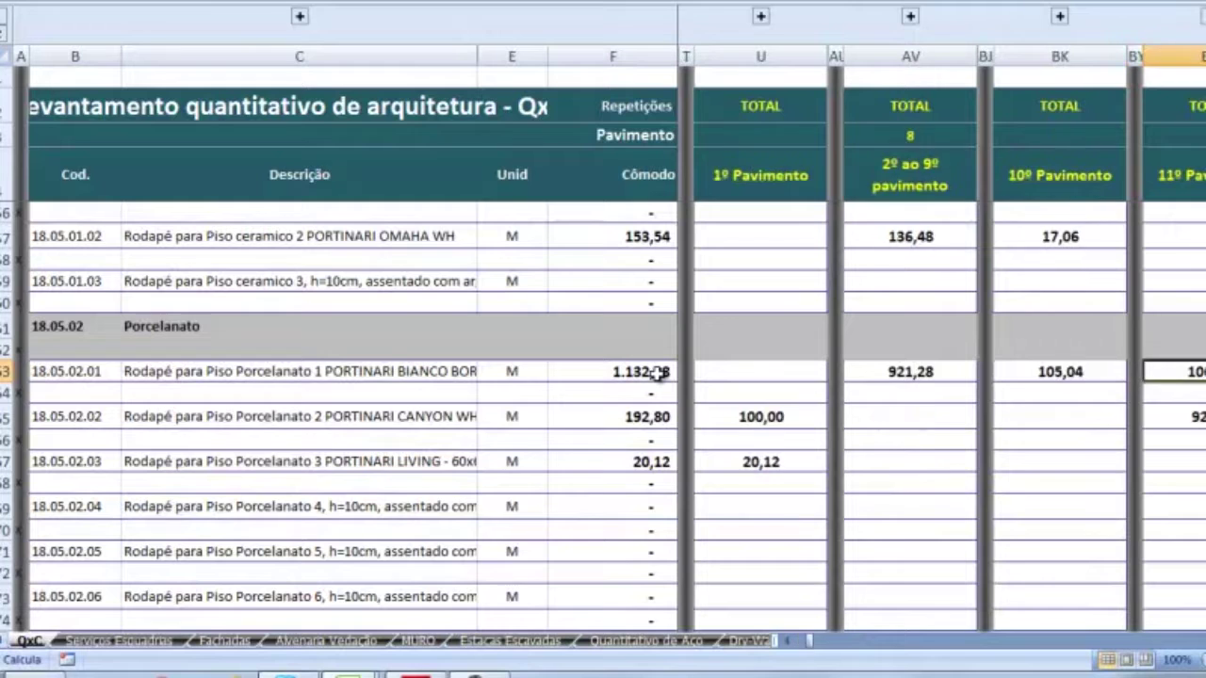
key(Left)
key(Left)
key(Left)
key(Left)
key(Left)
key(Left)
key(Left)
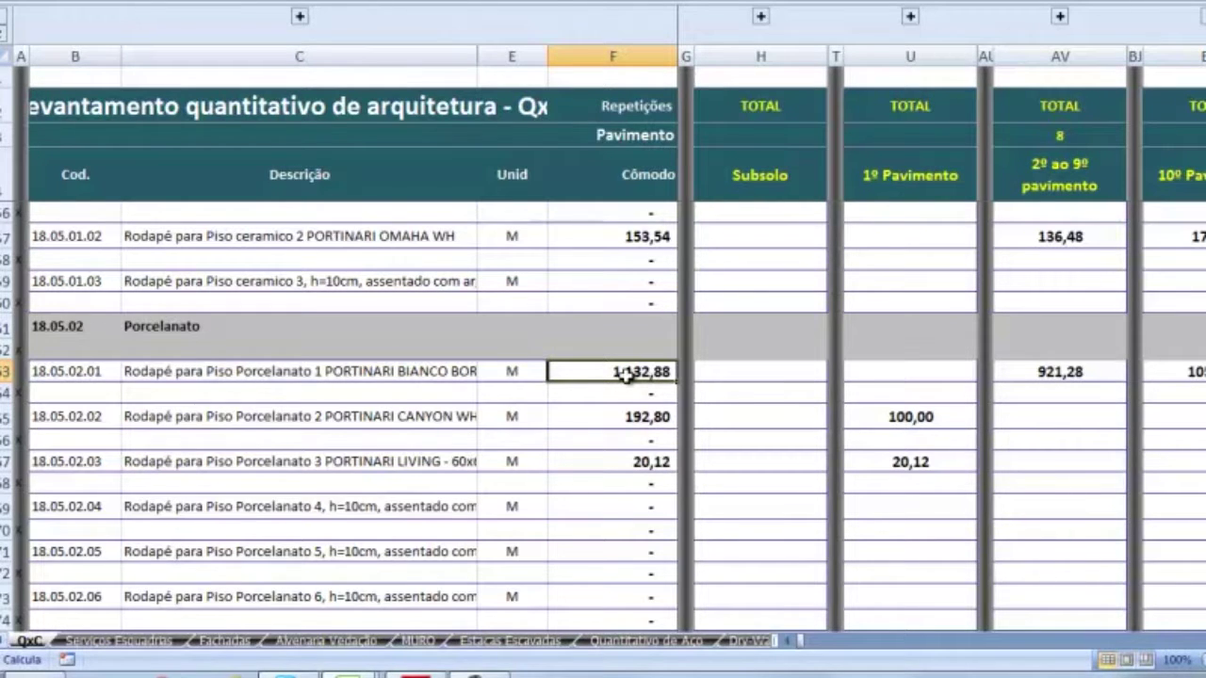
Check the subtotals of item 18.05.02.01 for the 2º ao 9º Pavimento and the 10º Pavimento.
key(Right)
key(Right)
key(Right)
key(Right)
key(Right)
key(Right)
key(Right)
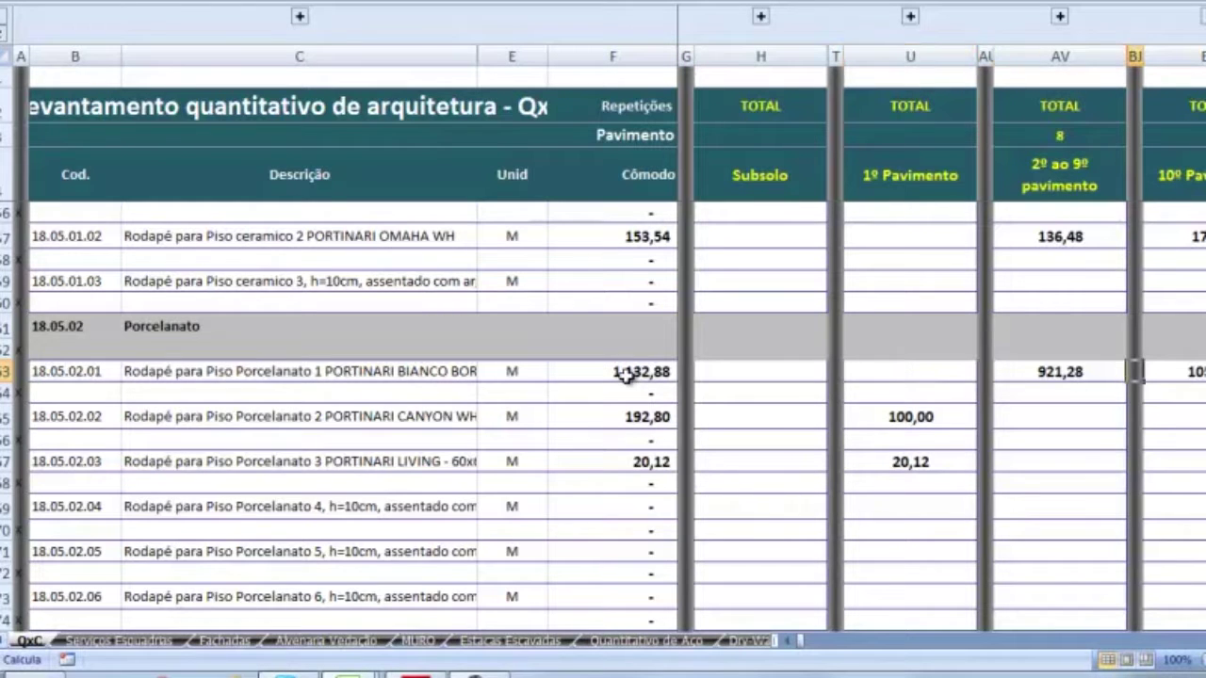
key(Left)
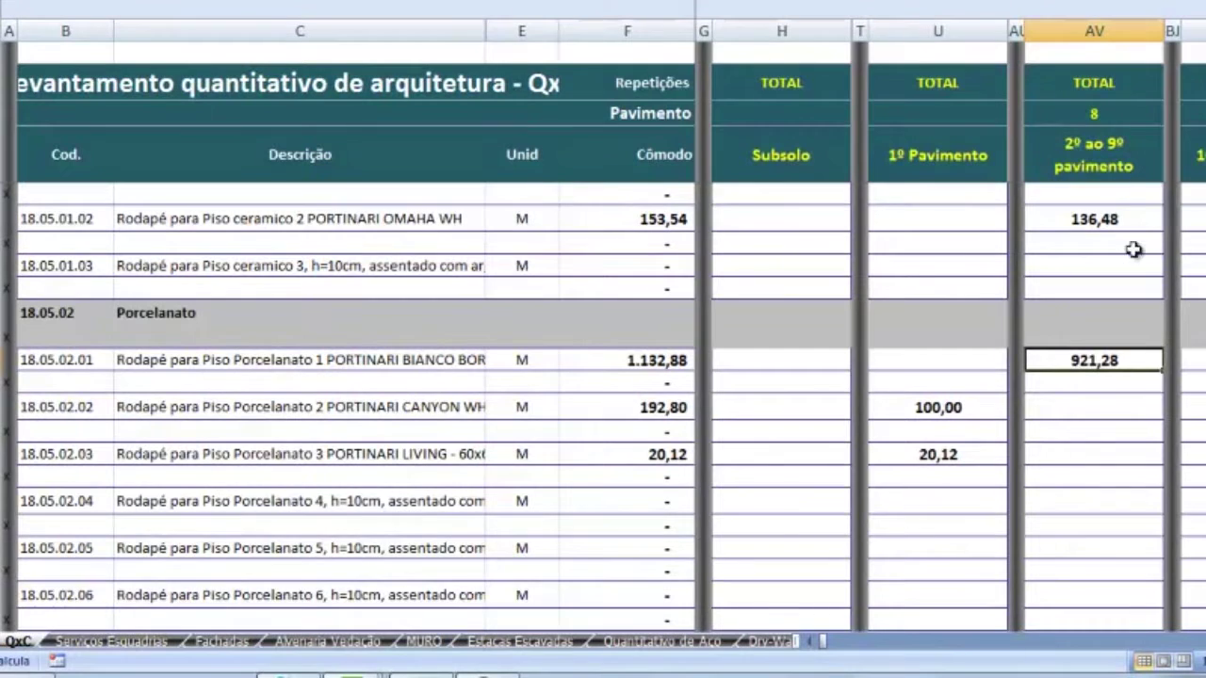
key(Right)
key(Right)
key(Right)
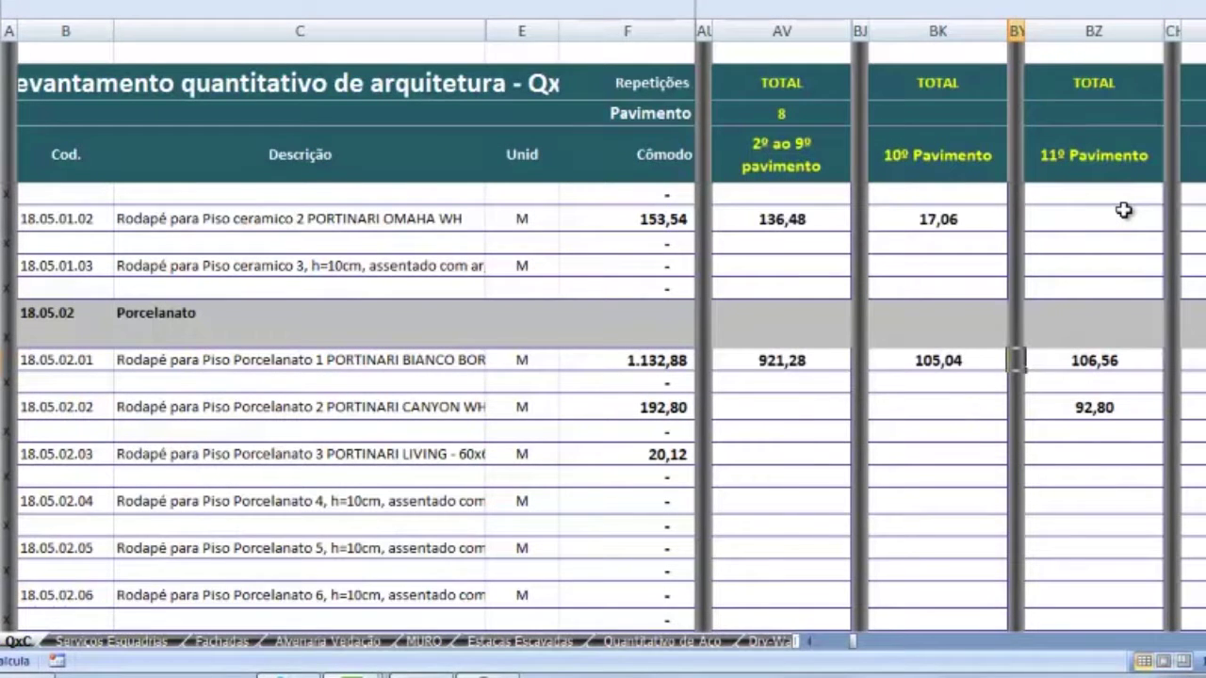
key(Left)
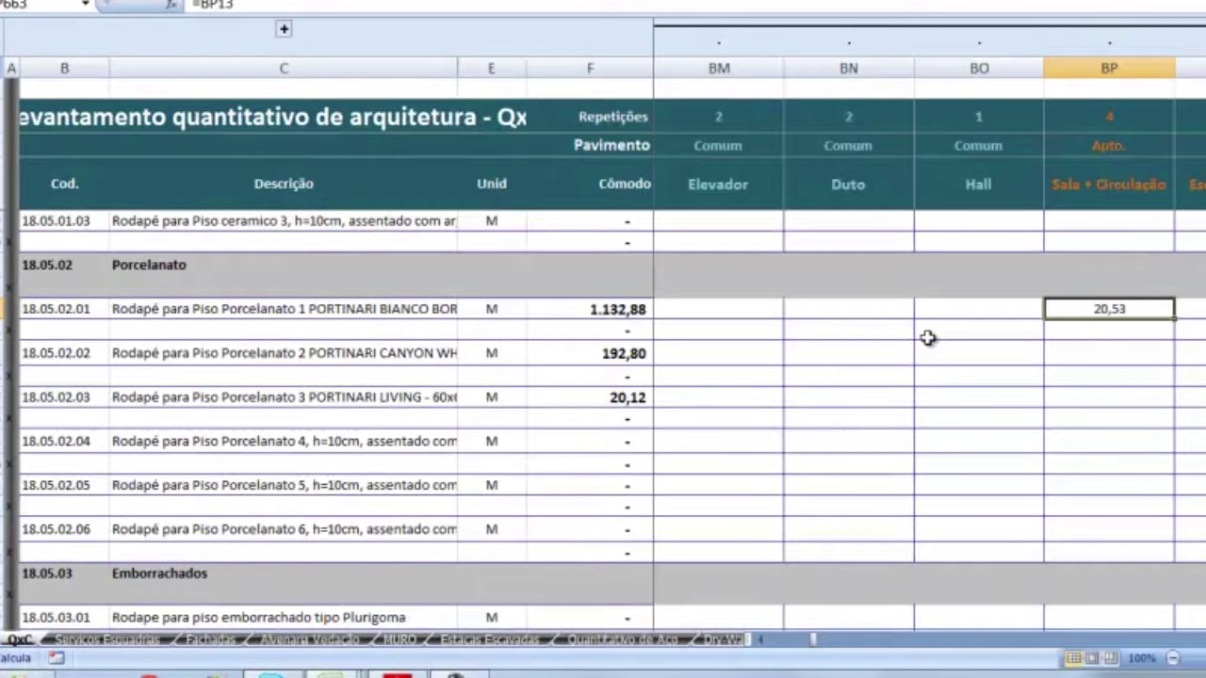
Inspect the 10º Pavimento apartment room quantities for item 18.05.02.01, along with its description and overall total.
key(Right)
key(Right)
key(Right)
key(Left)
key(Left)
key(Left)
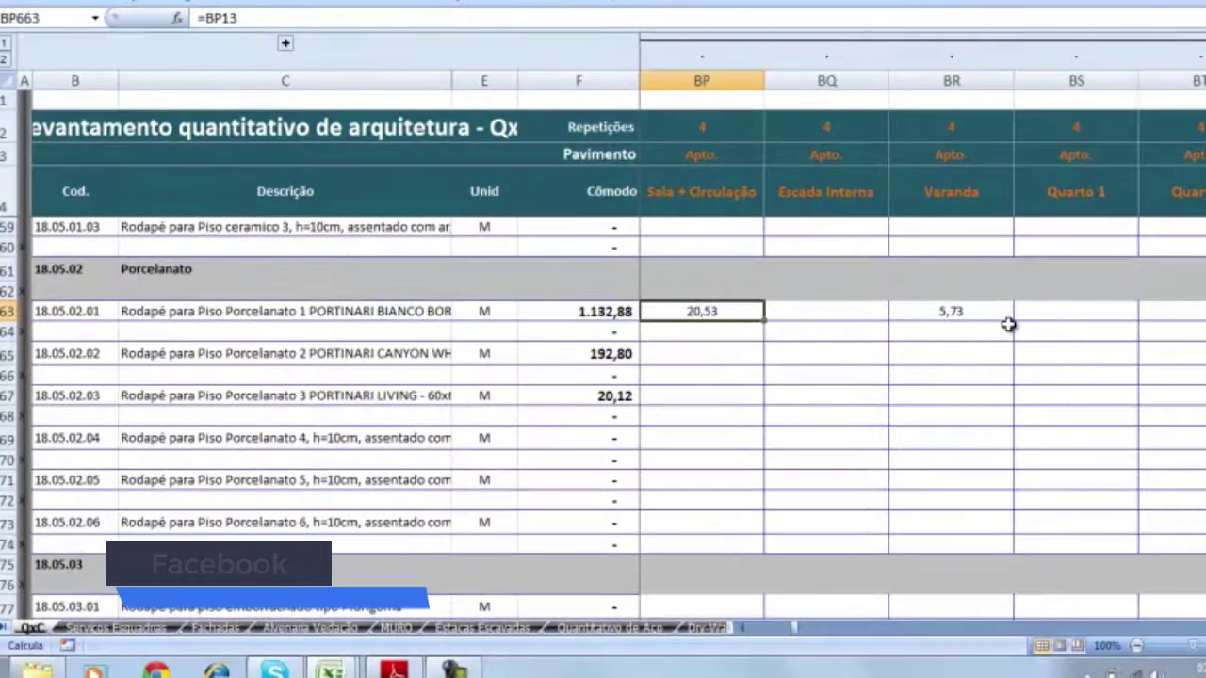
scroll(949, 317, left, 1)
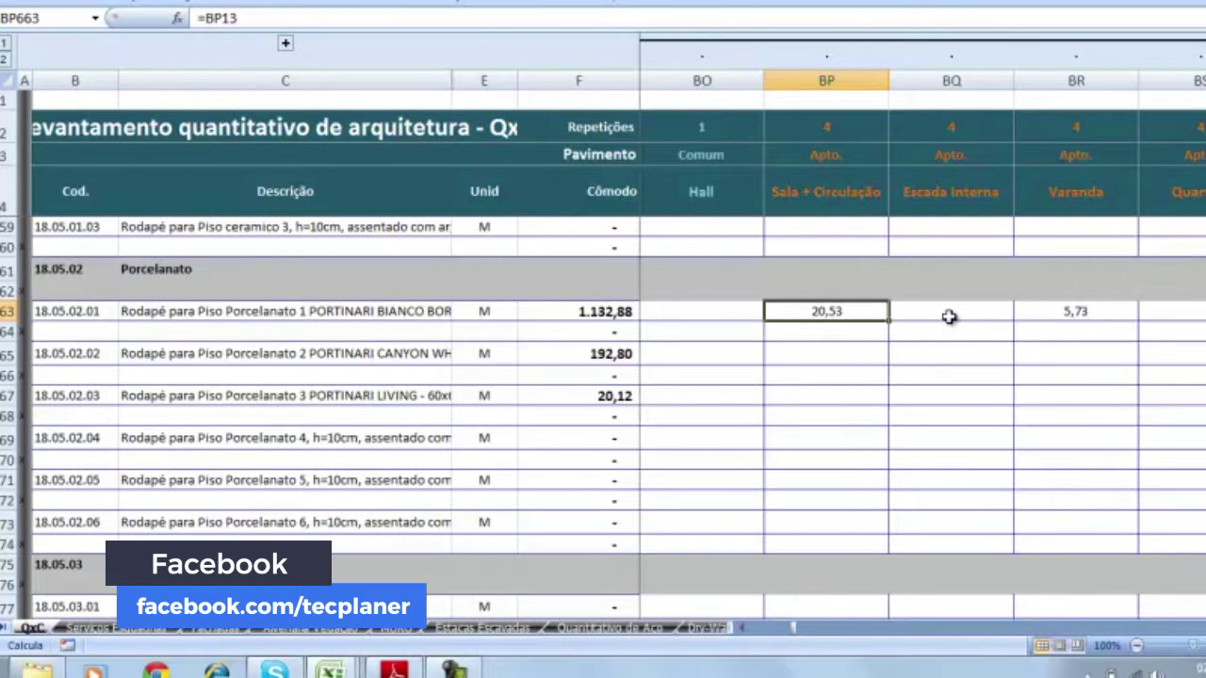
click(436, 311)
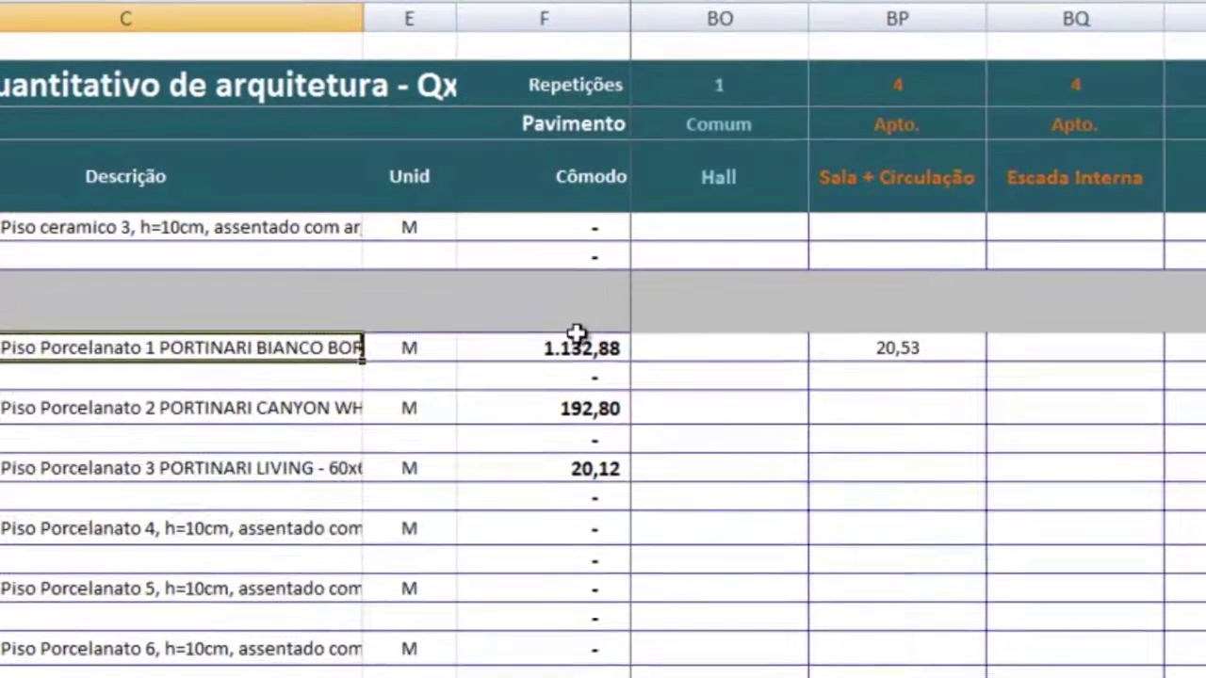
click(568, 350)
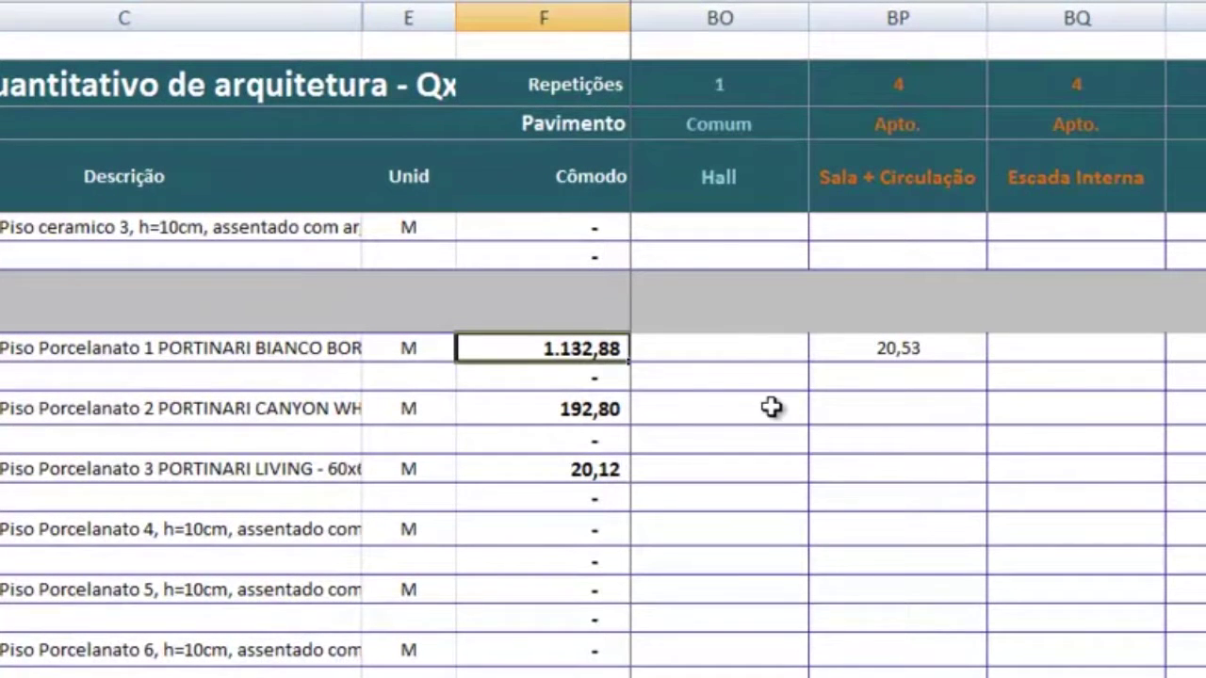
Collapse the 10º Pavimento room columns so only the floor totals are shown.
scroll(794, 409, left, 5)
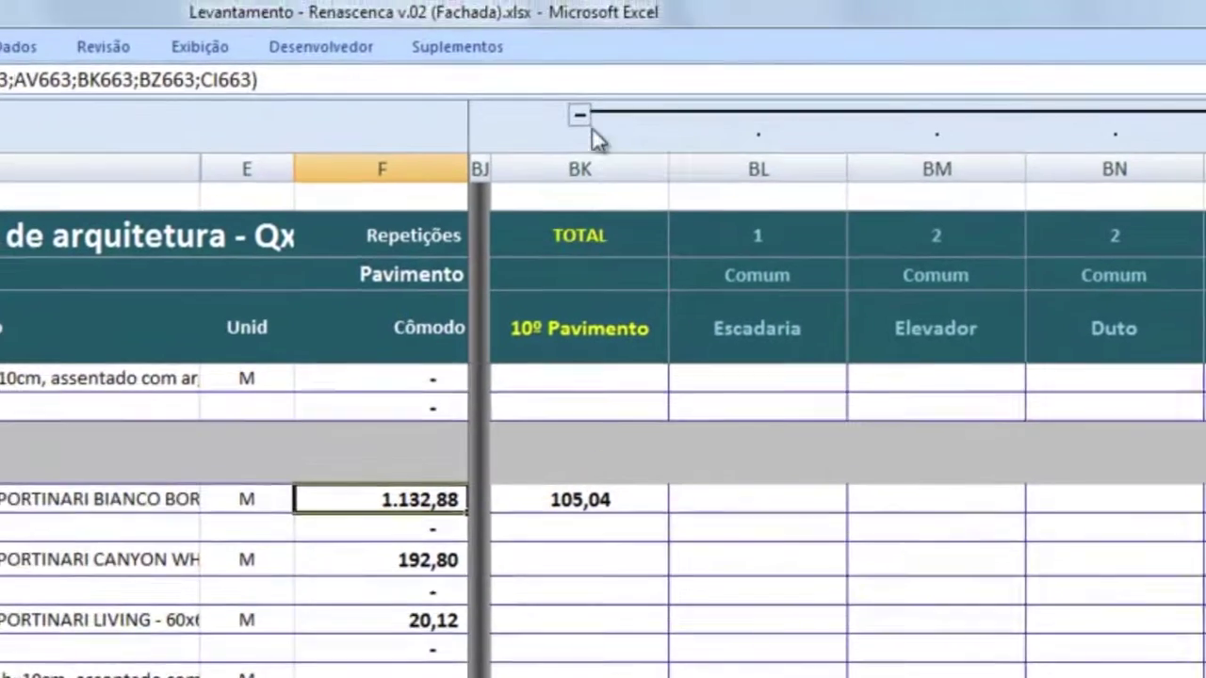
click(580, 114)
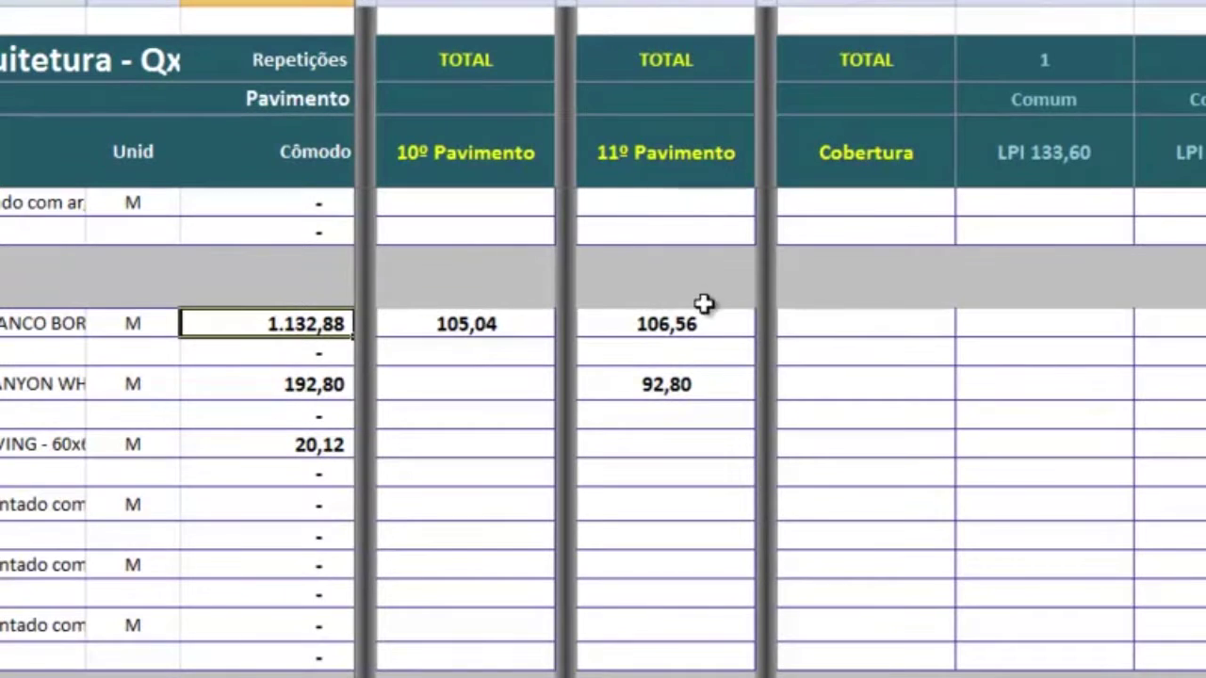
scroll(725, 377, left, 1)
scroll(682, 317, left, 1)
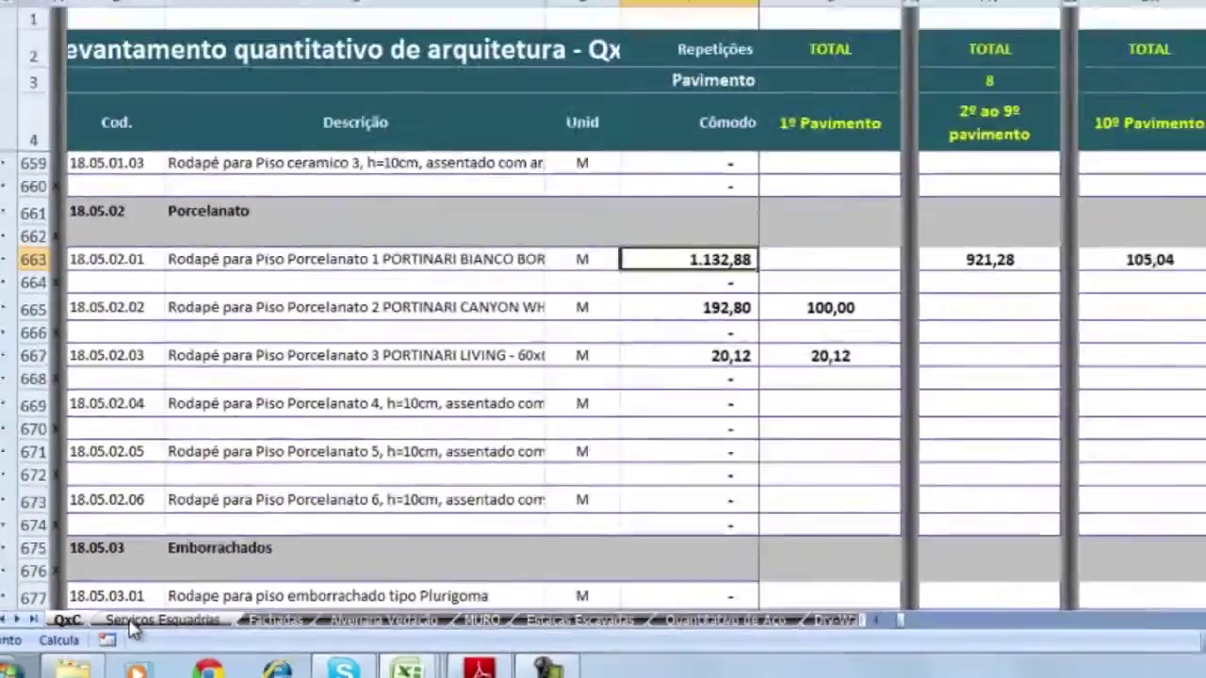
Open the Serviços Esquadrias worksheet and inspect the J01 120x140cm aluminium window row from its quantity to the lateral filling column.
click(169, 576)
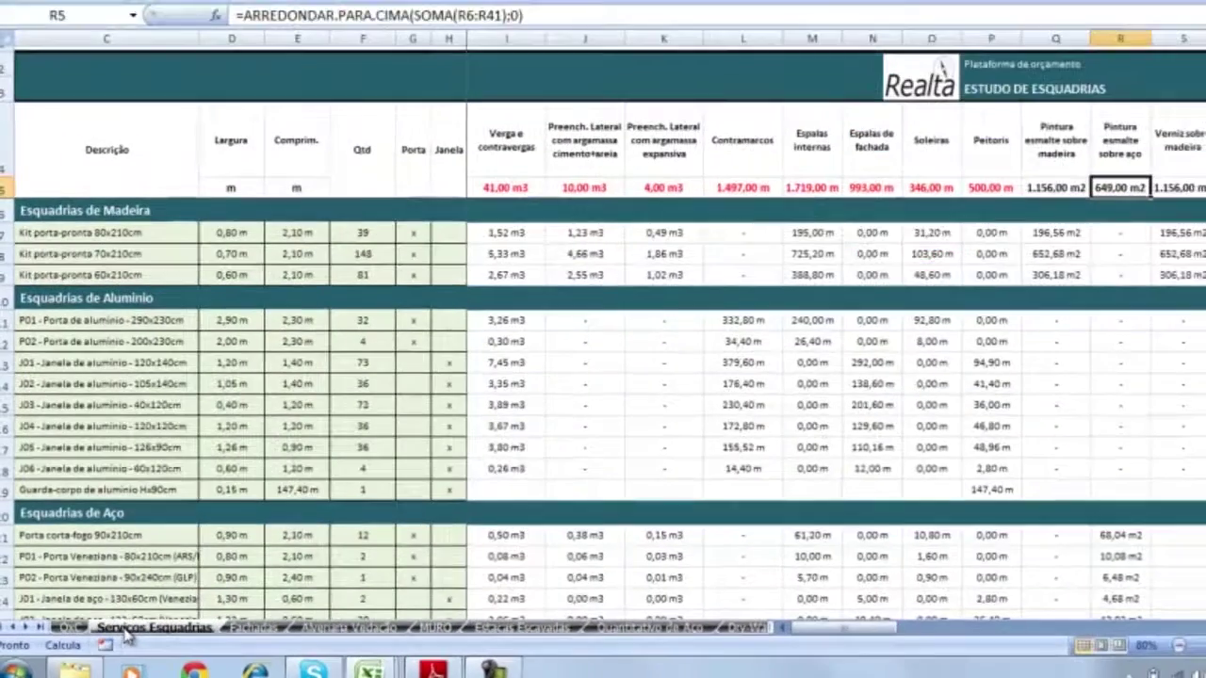
click(361, 362)
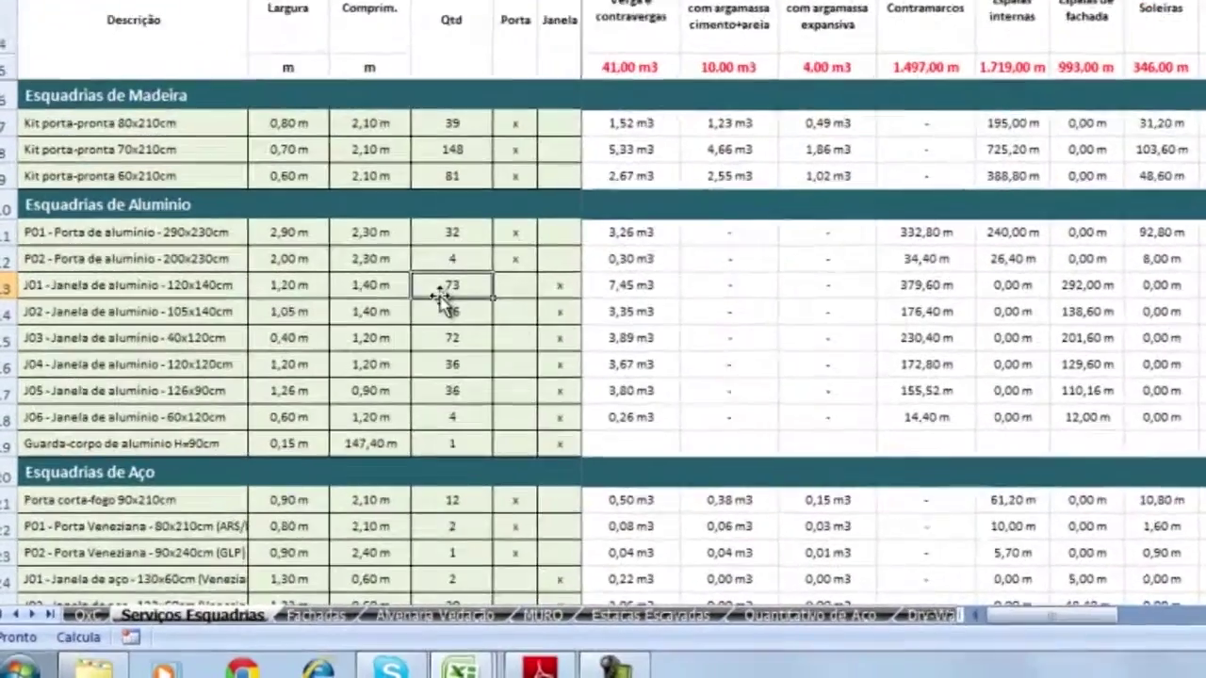
key(Right)
key(Right)
key(Right)
key(Right)
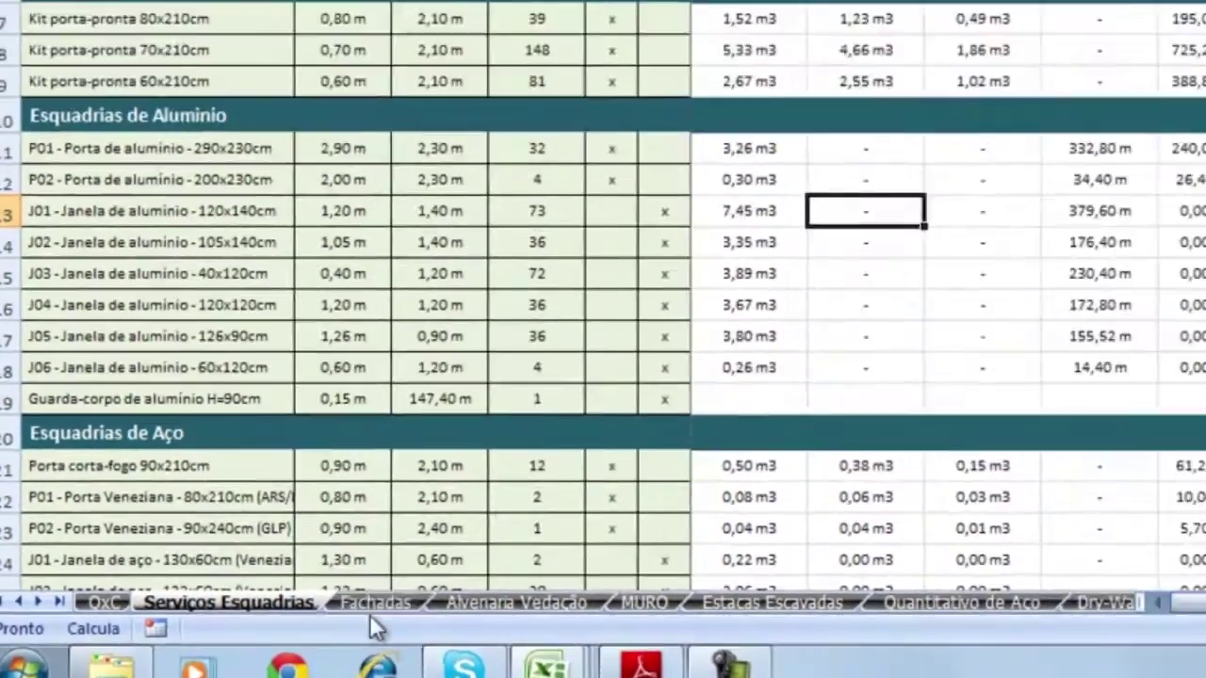
Open the Fachadas worksheet and collapse the detail rows of the 1º Pavimento.
click(373, 605)
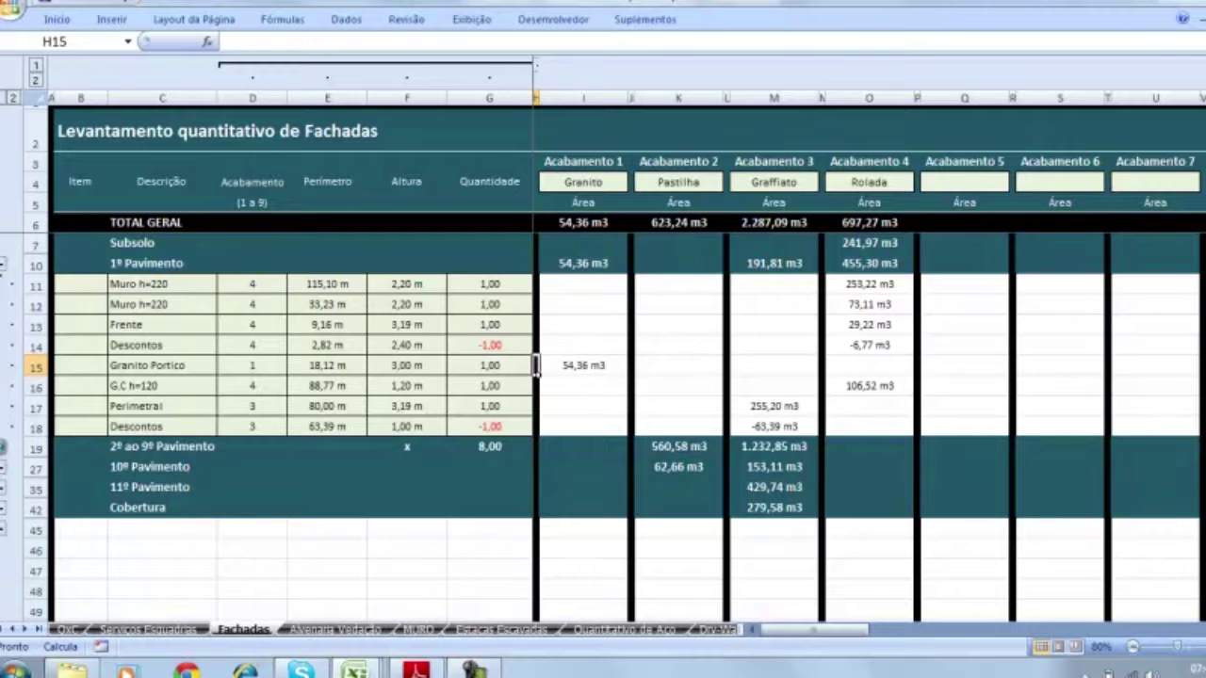
click(5, 446)
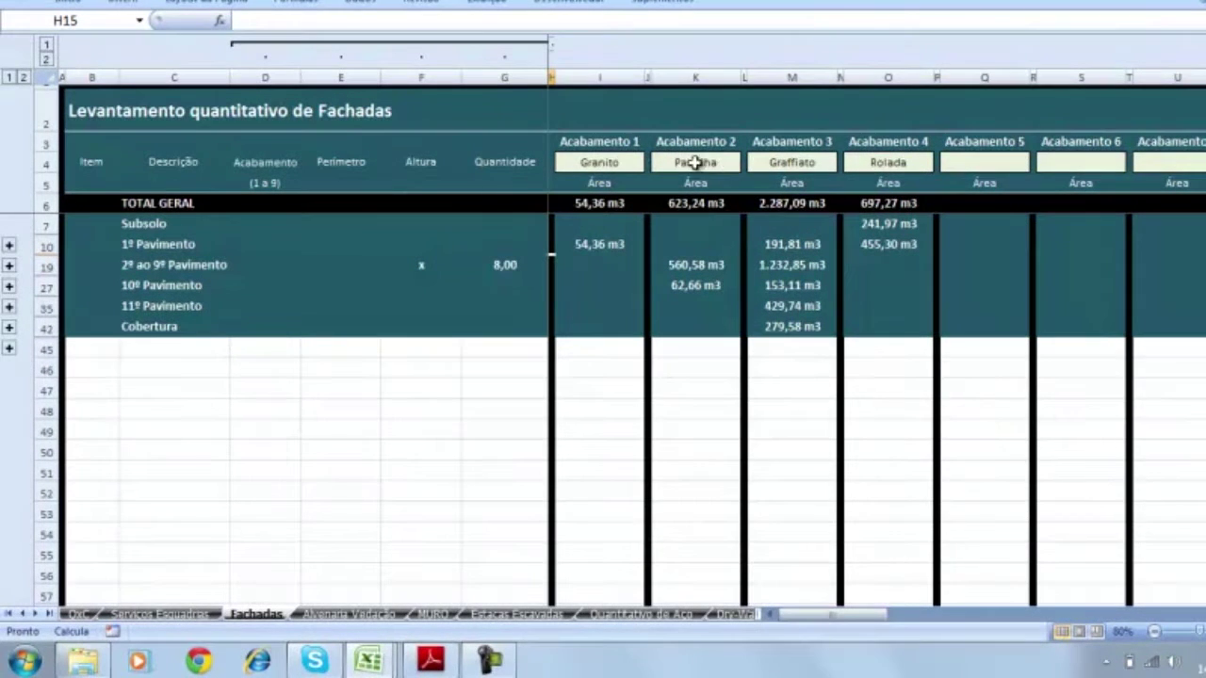
Expand the detail rows of the 2º ao 9º Pavimento in the façade quantities, and open the Alvenaria Vedação worksheet.
click(7, 284)
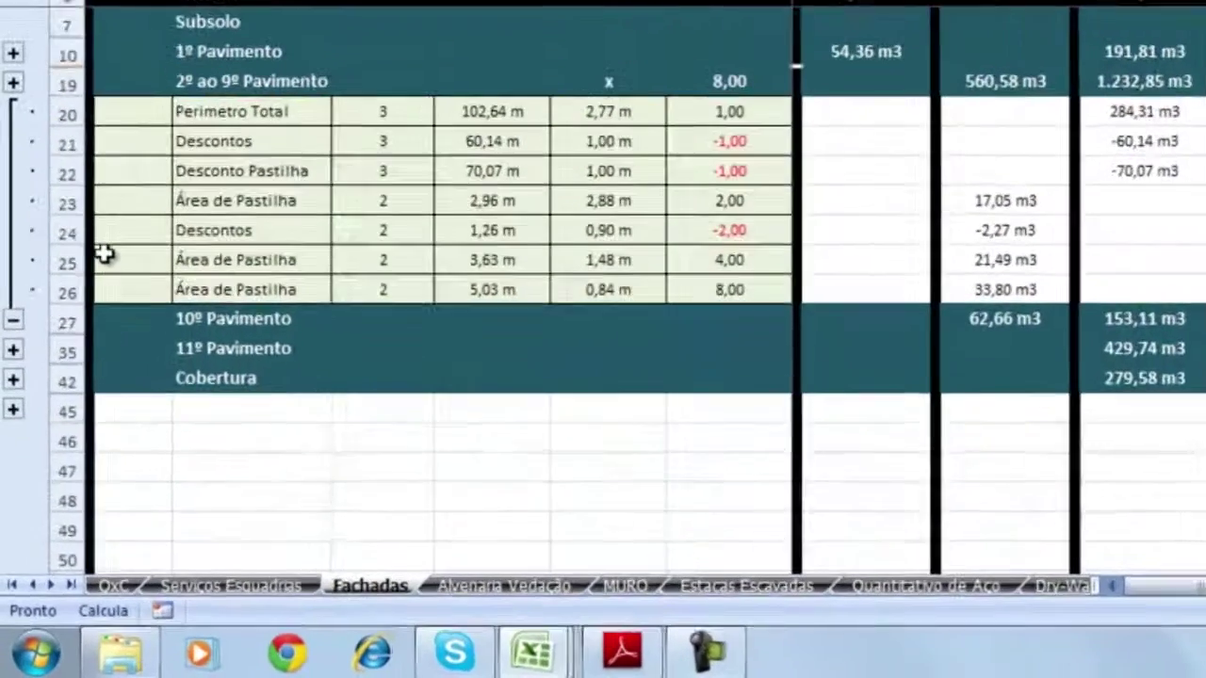
click(344, 614)
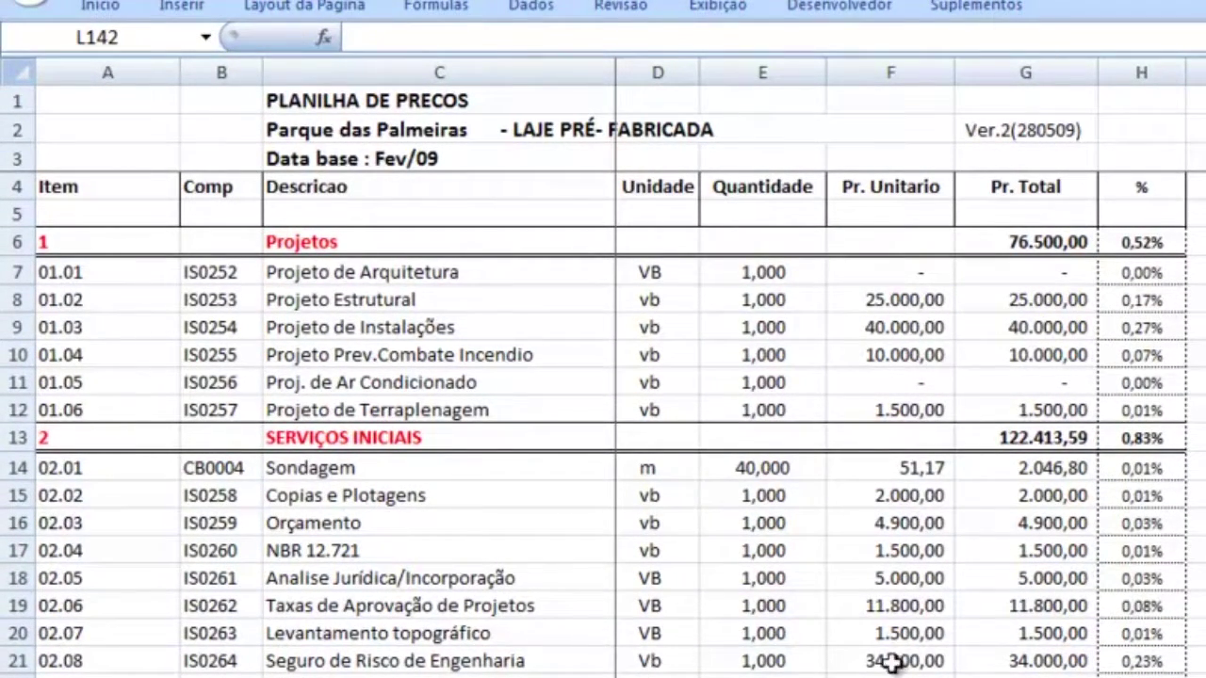
Examine the Parque das Palmeiras price sheet from Projetos and Serviços Iniciais through Movimento de Terra, Infra-estrutura and Supra-Estrutura.
scroll(900, 325, down, 18)
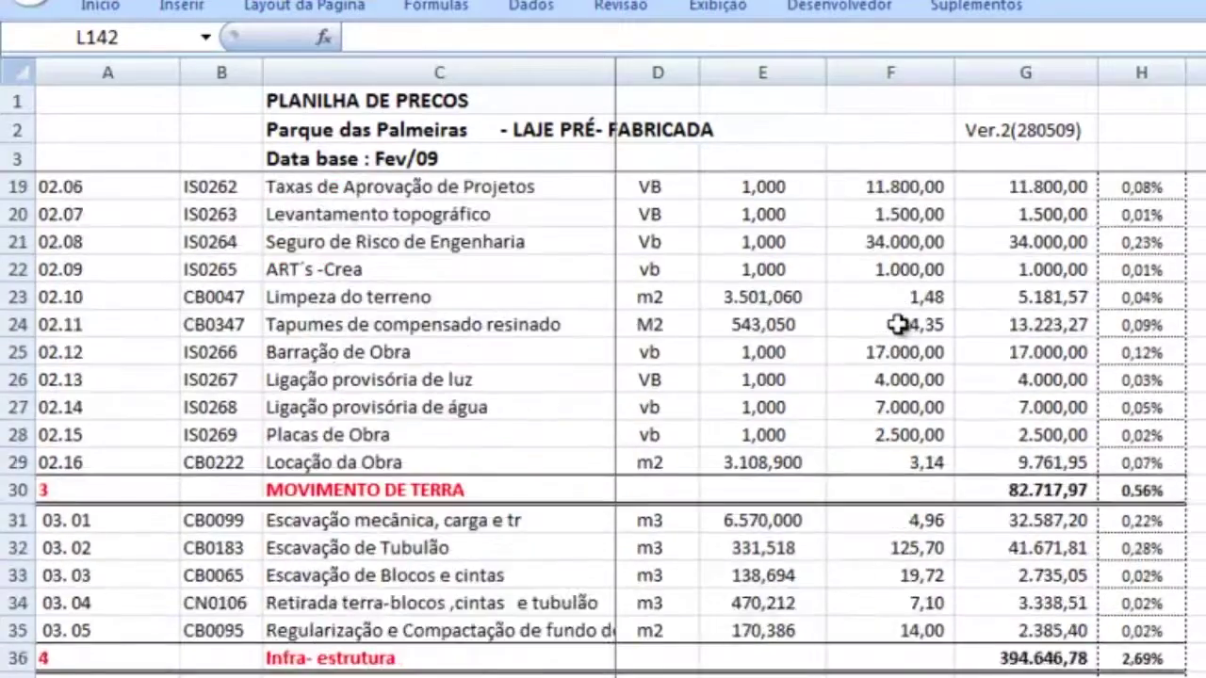
scroll(912, 359, down, 3)
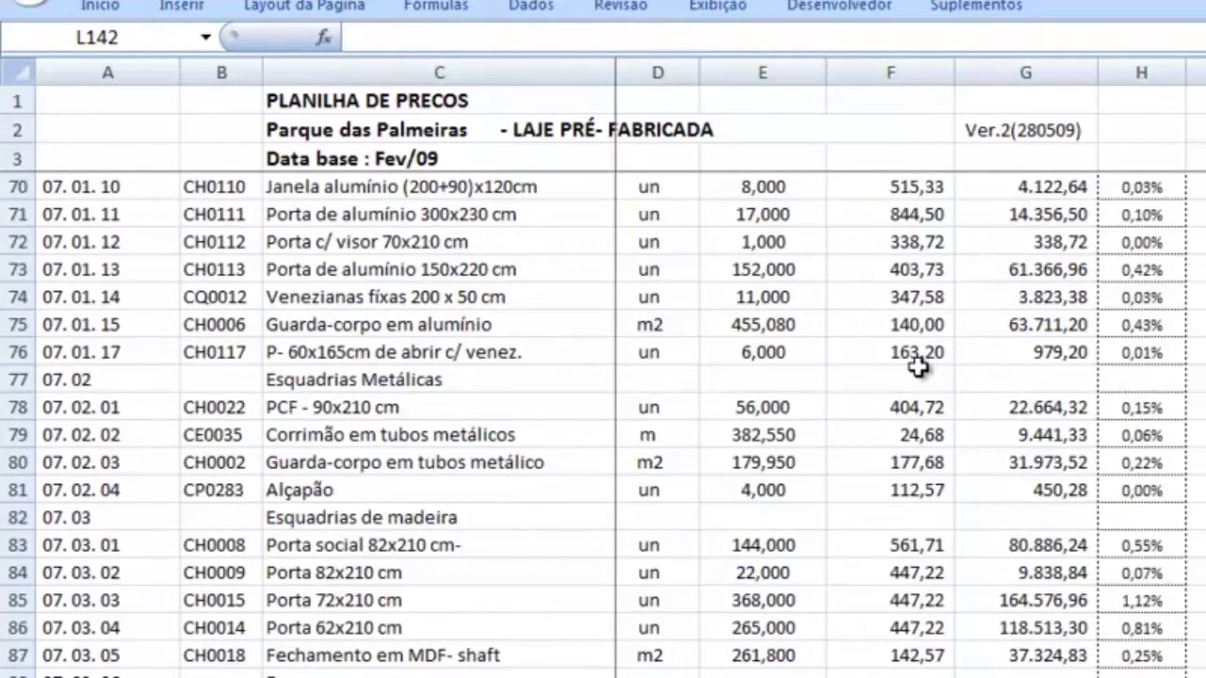
scroll(914, 363, up, 8)
scroll(916, 367, up, 13)
scroll(916, 367, down, 5)
scroll(917, 368, down, 4)
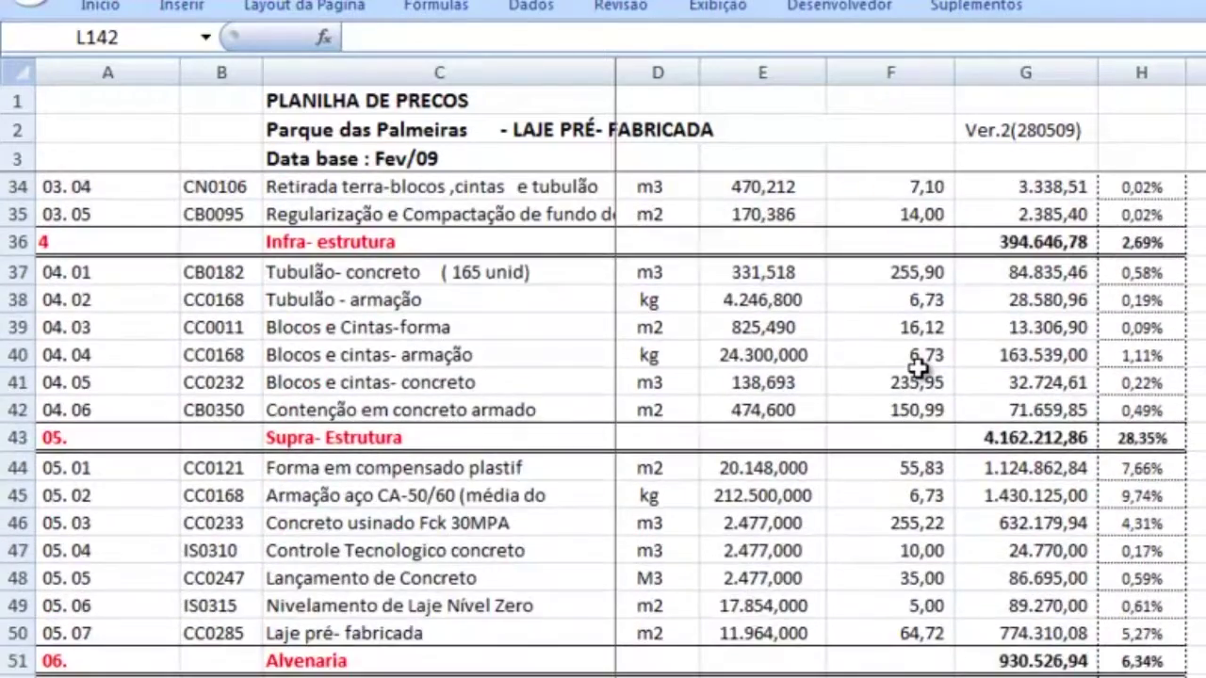
Examine the budget items of the Alvenaria and Esquadrias e Vidros sections, continuing to the roofing and Impermeabilização items.
scroll(917, 368, down, 7)
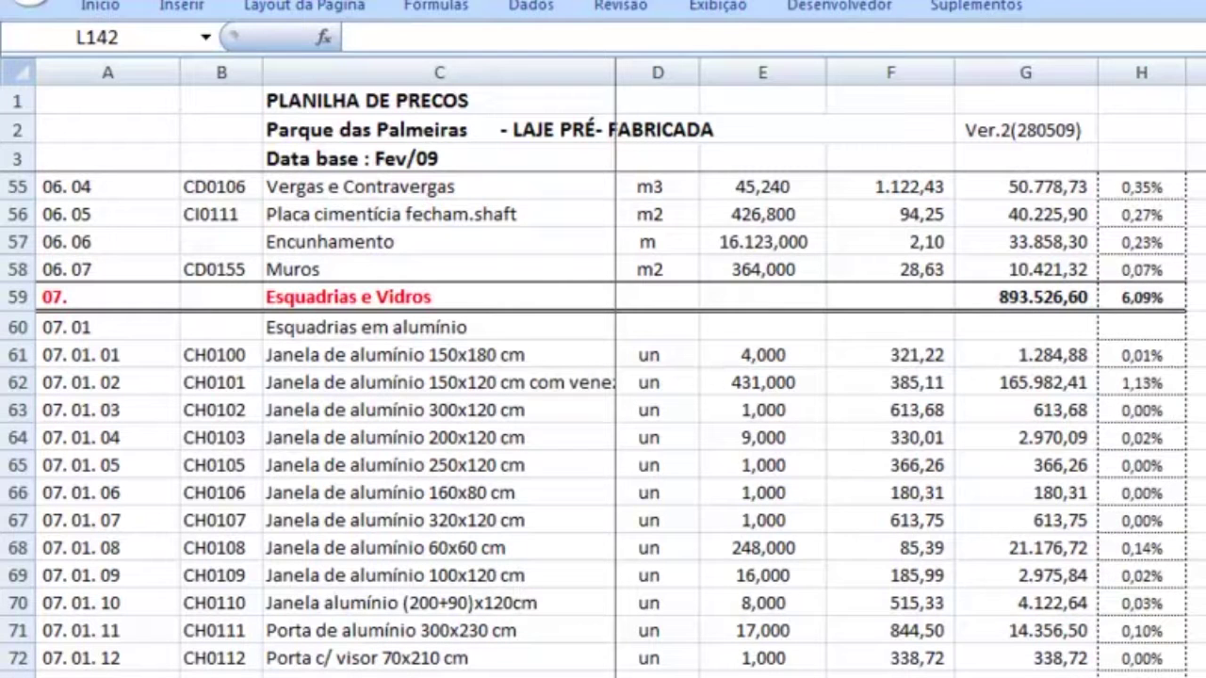
scroll(684, 409, down, 7)
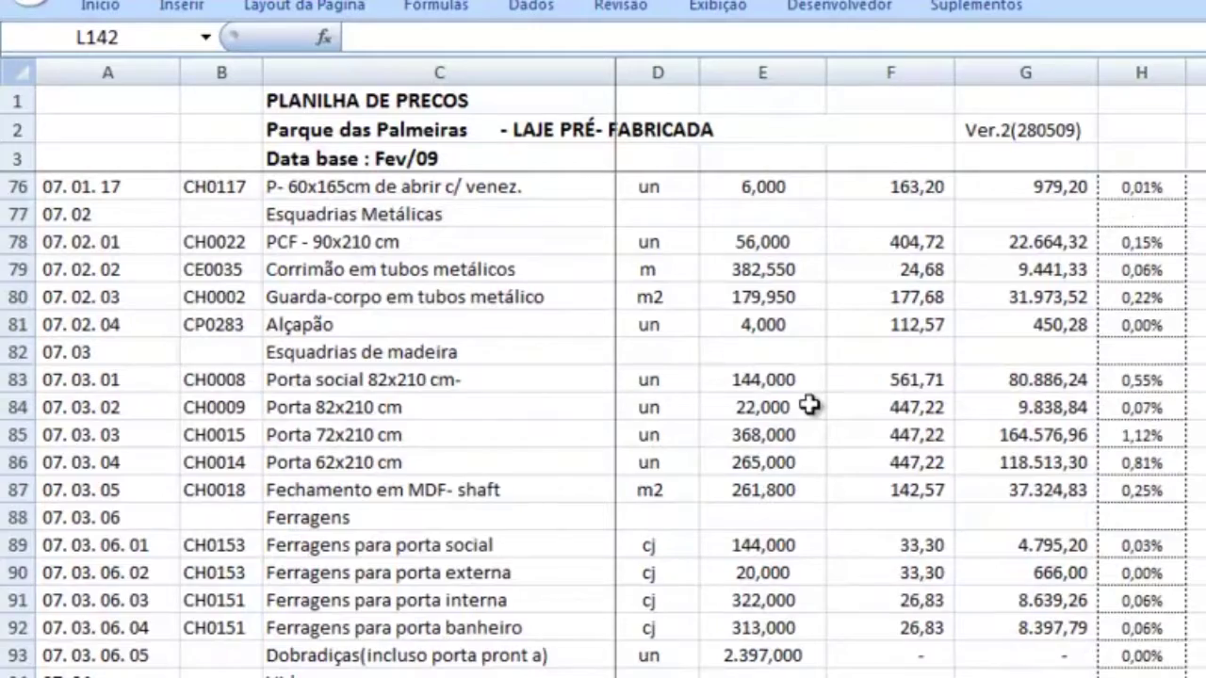
scroll(810, 410, down, 4)
scroll(808, 429, down, 4)
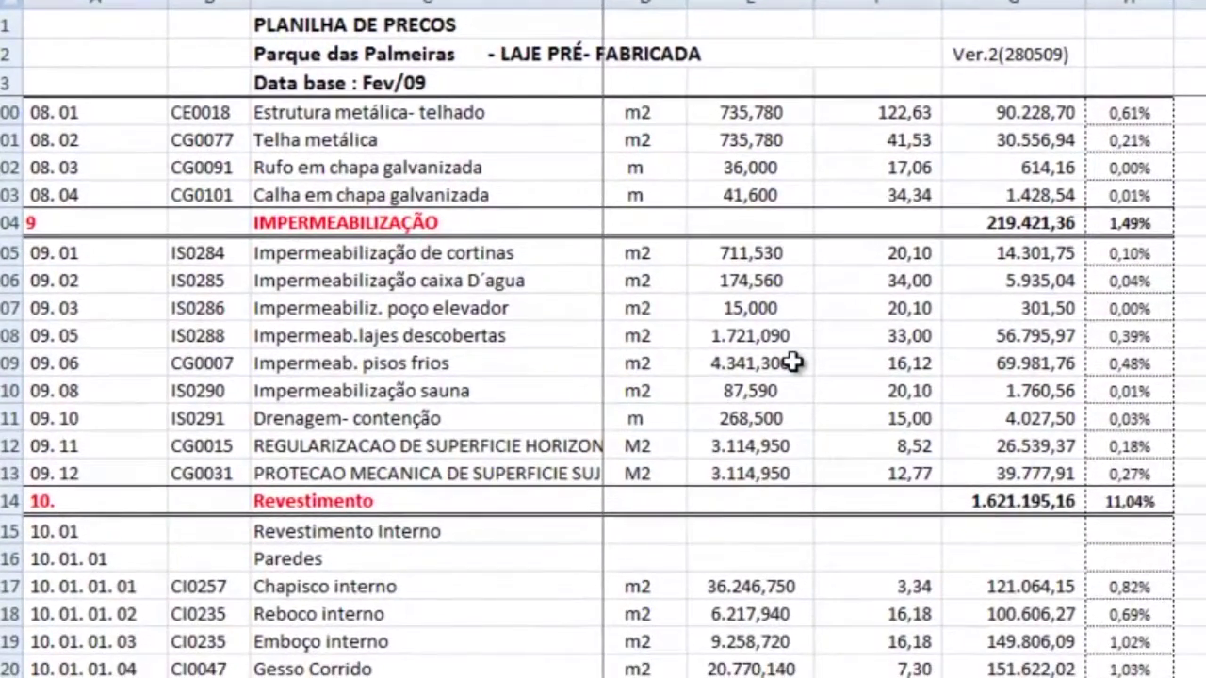
Inspect the internal wall items of the Revestimento section and select the quantity of Chapisco interno.
scroll(794, 363, down, 2)
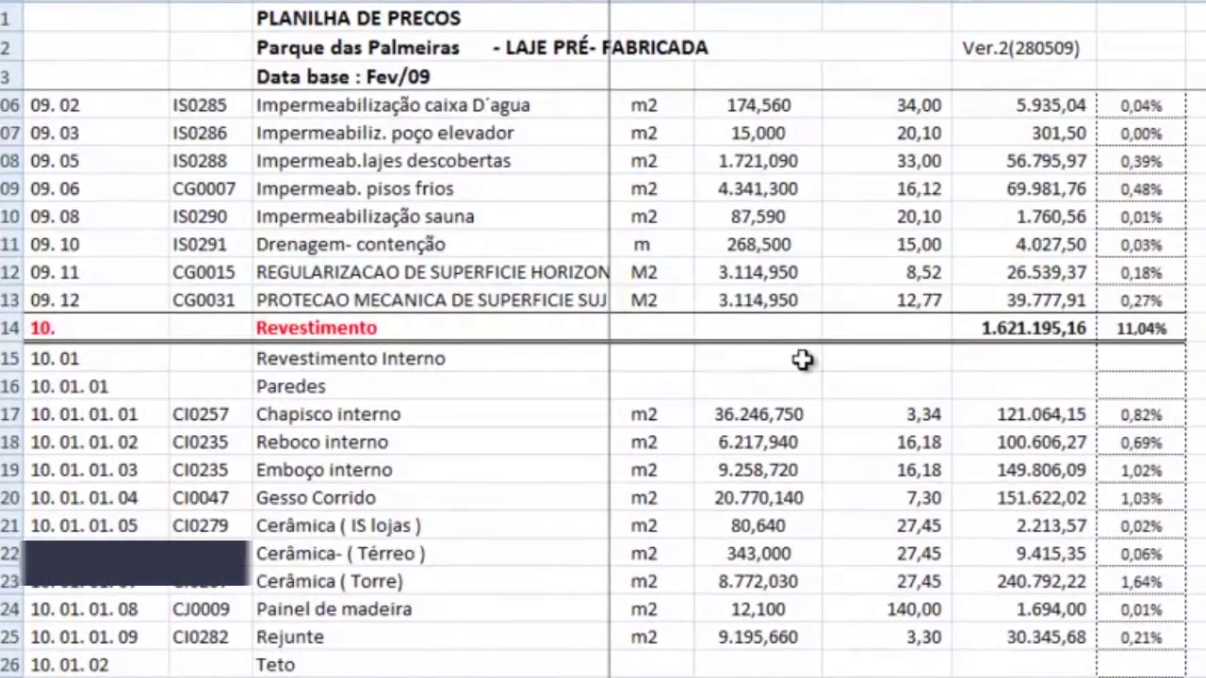
scroll(801, 359, down, 1)
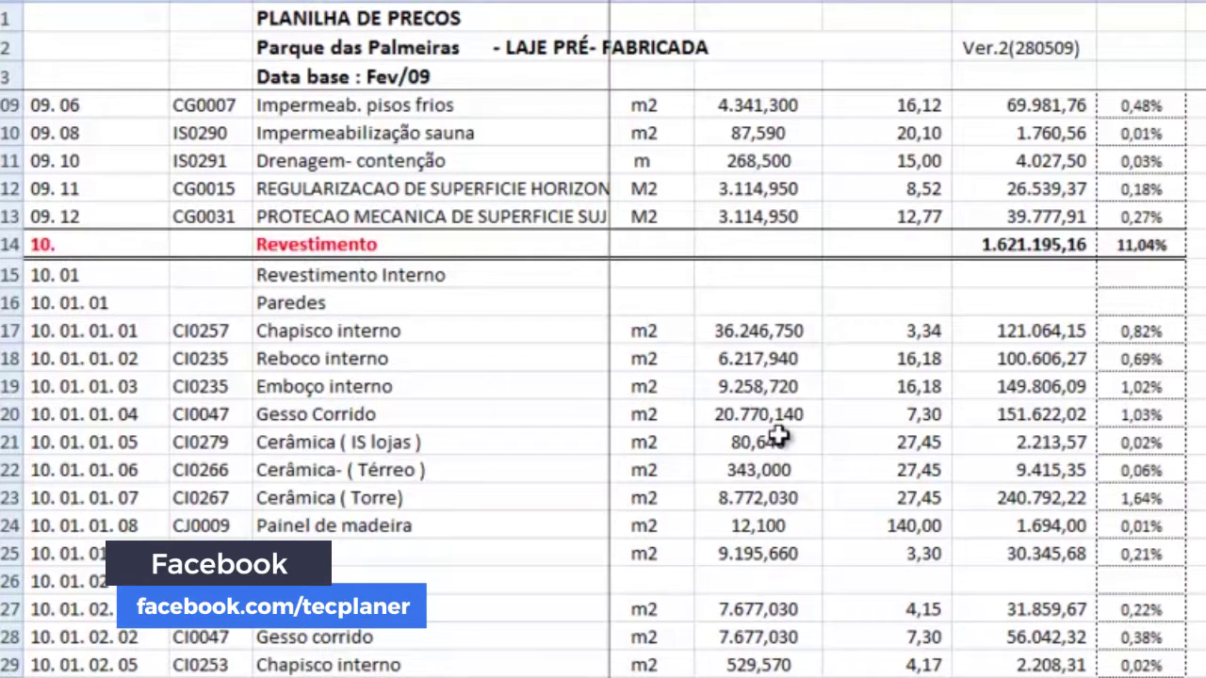
scroll(778, 434, down, 1)
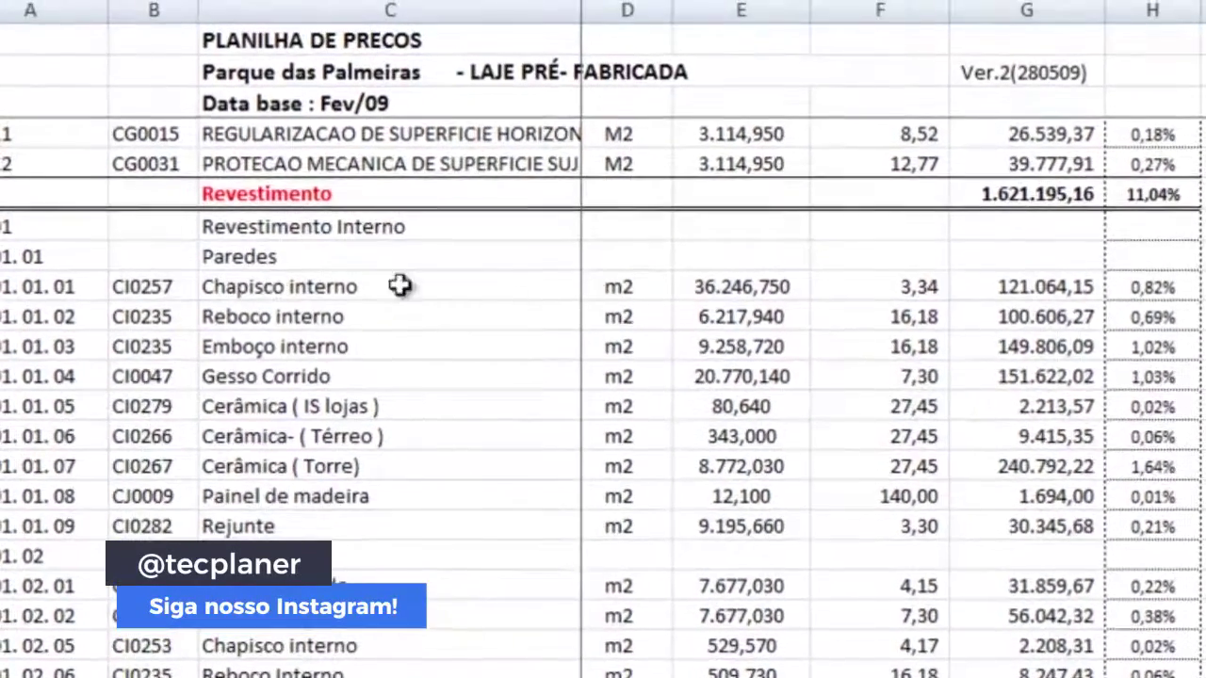
click(693, 292)
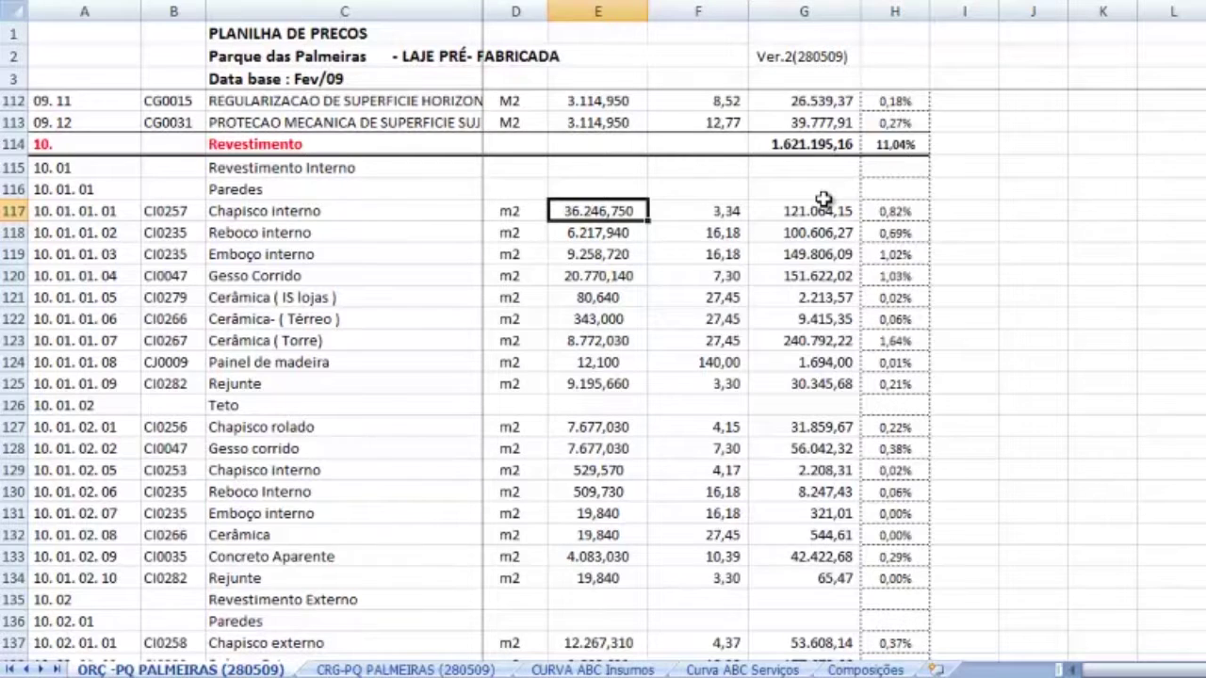
Find "bacia" in the budget, close the search and inspect the Louças e Metais items.
scroll(818, 235, down, 7)
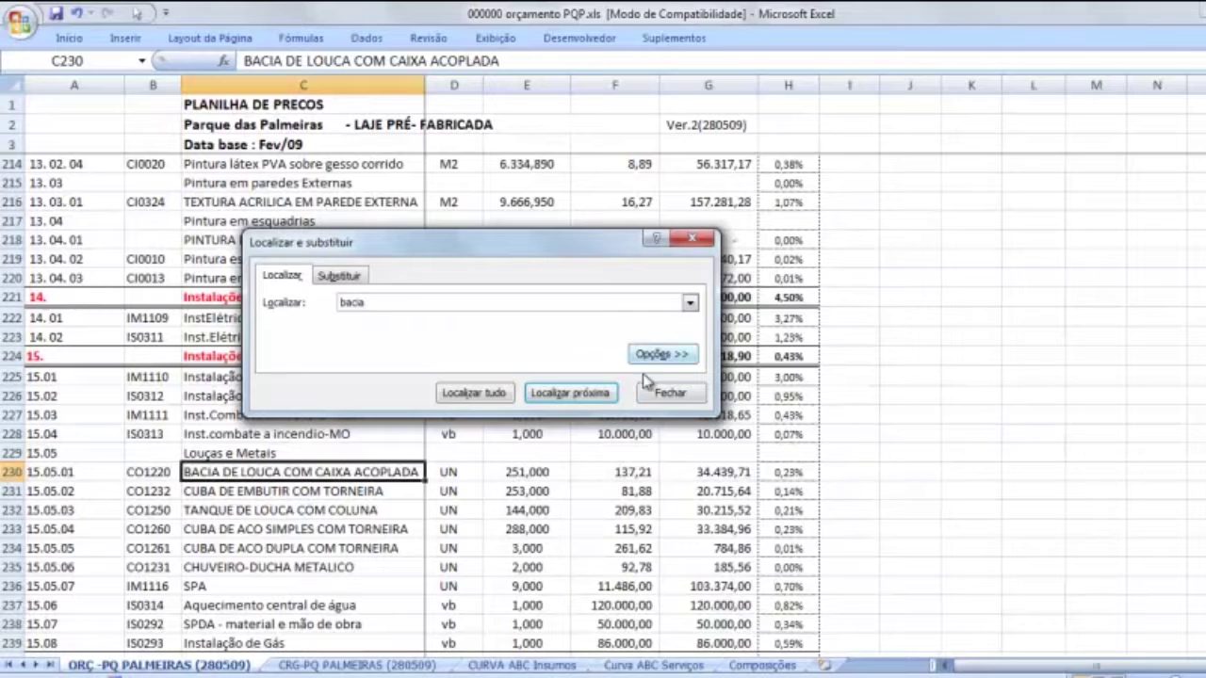
click(658, 391)
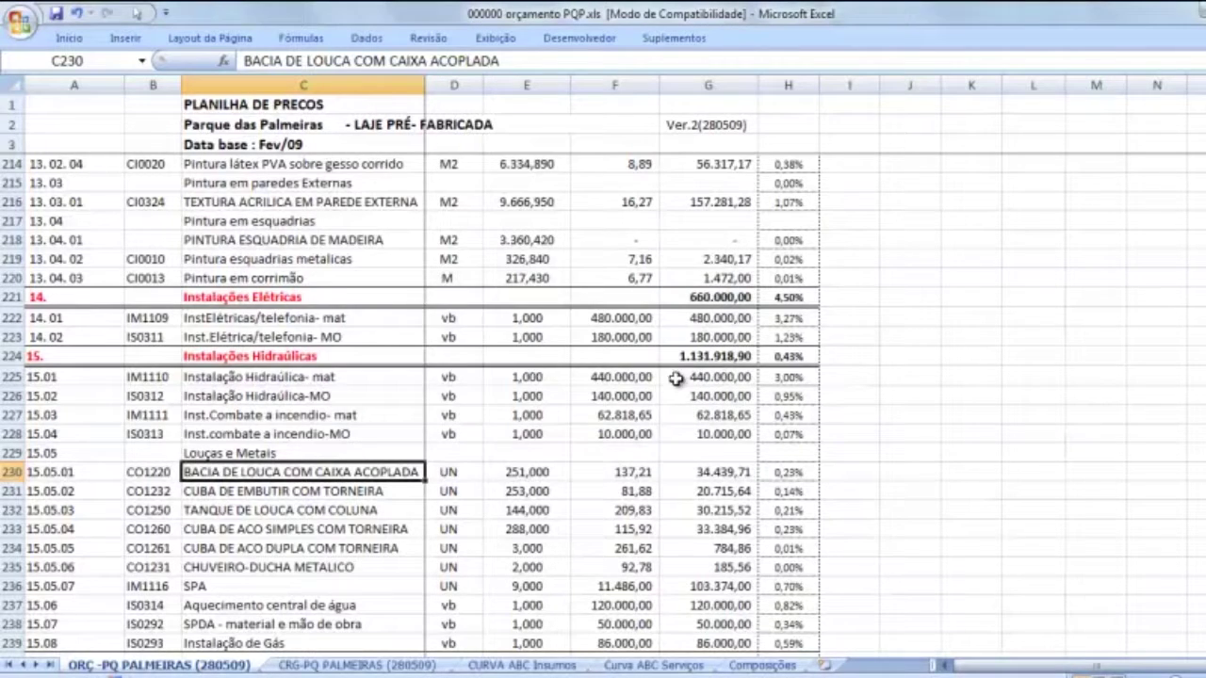
scroll(682, 396, down, 2)
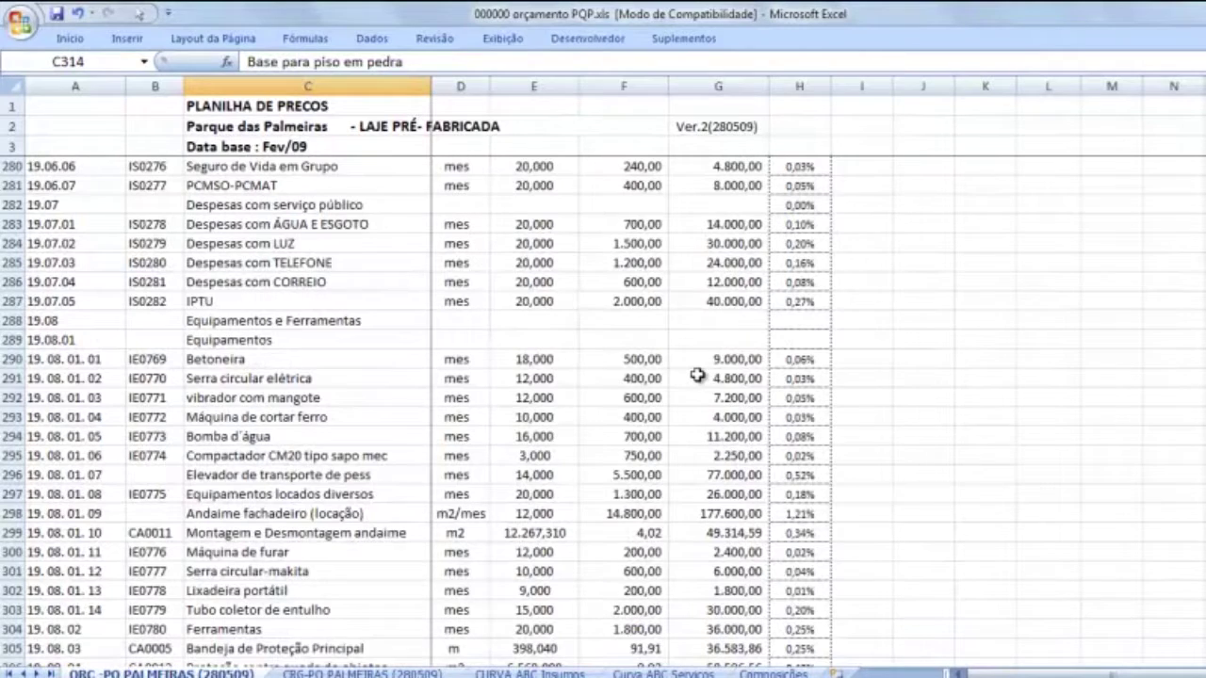
Examine the Equipamentos e Ferramentas and Entrega da Obra items through to the highlighted AREA COMUM section.
scroll(697, 376, down, 1)
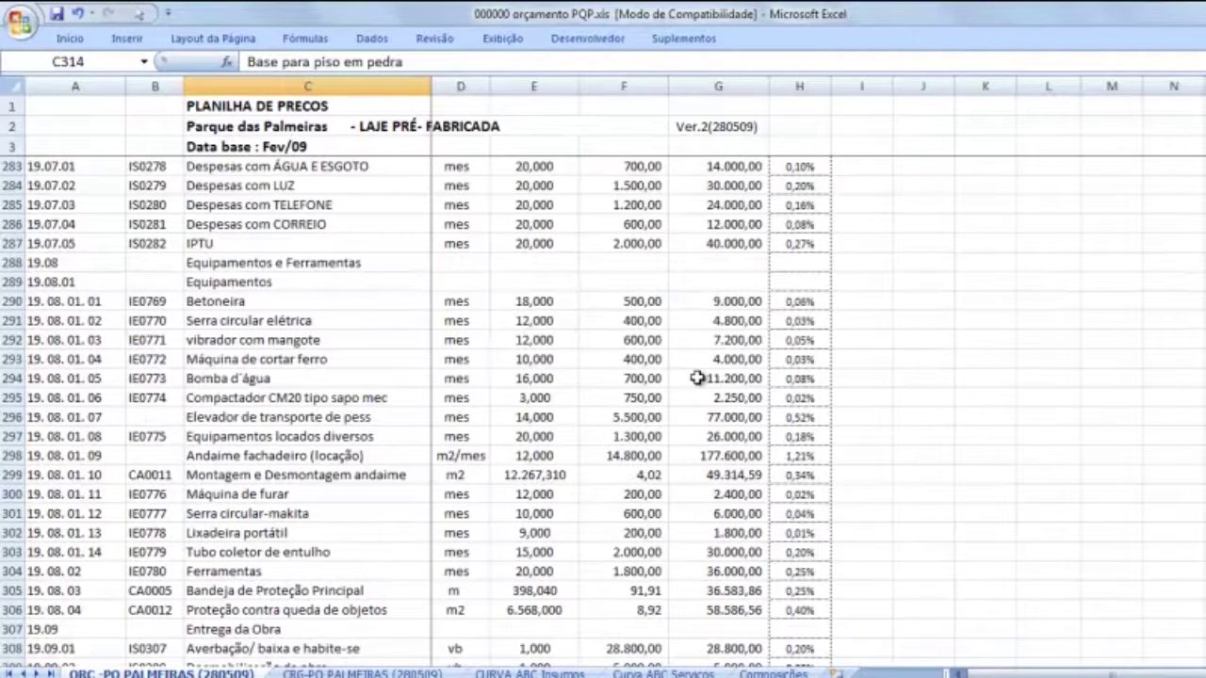
scroll(698, 378, down, 3)
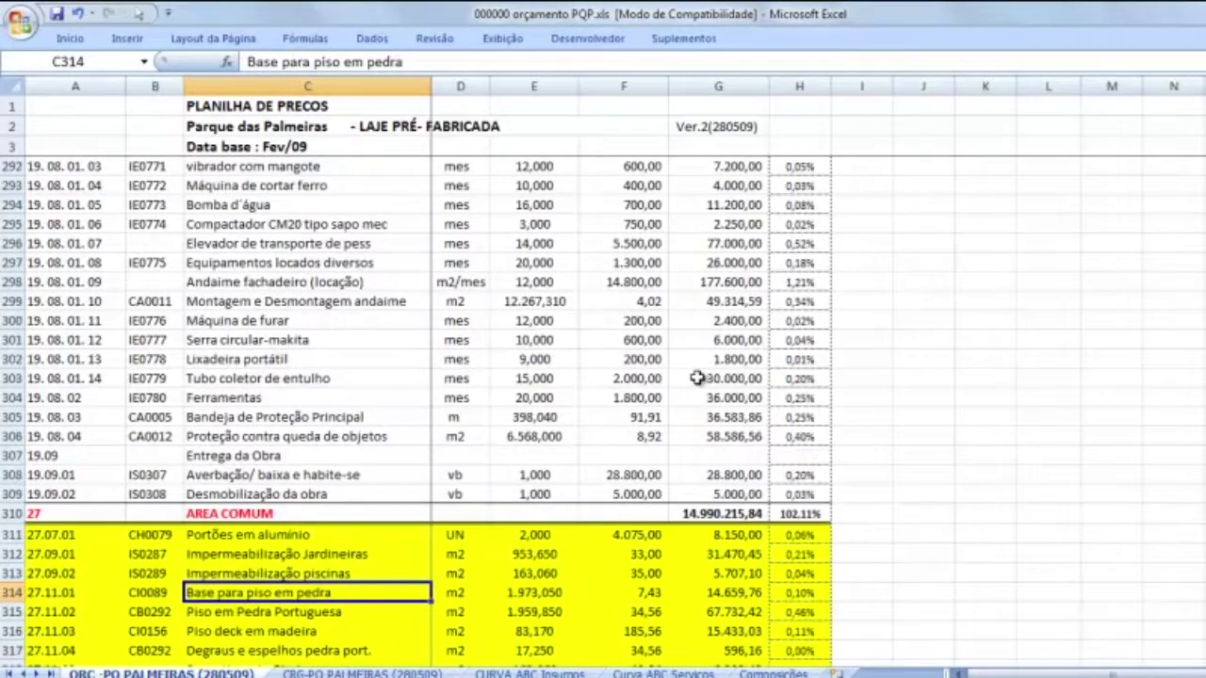
scroll(698, 378, down, 5)
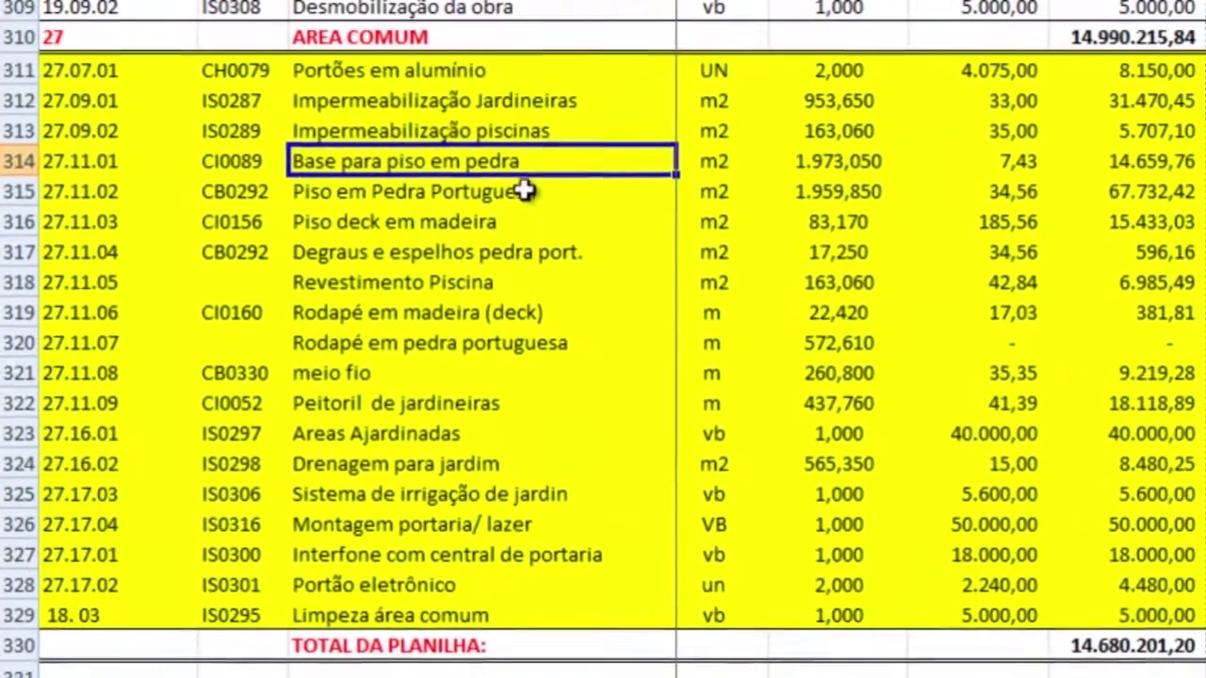
Select the Piso em Pedra Portuguesa and Rodapé em madeira (deck) items in AREA COMUM, and return to section 11, Pisos.
click(579, 207)
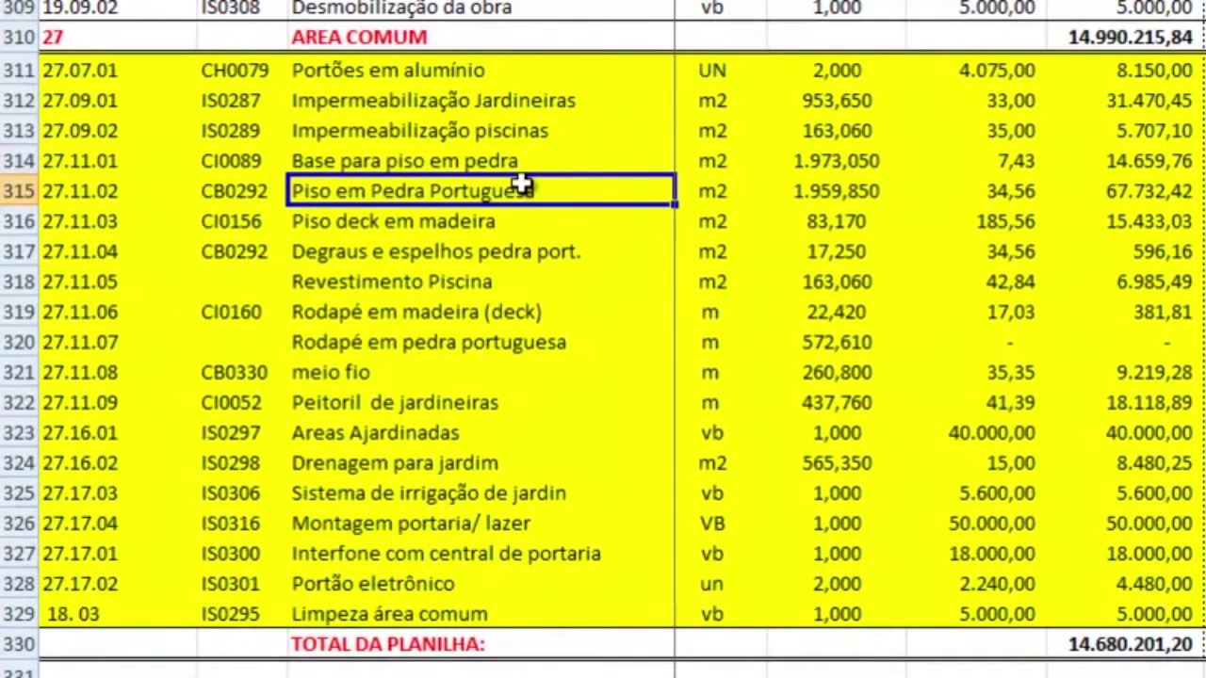
click(583, 313)
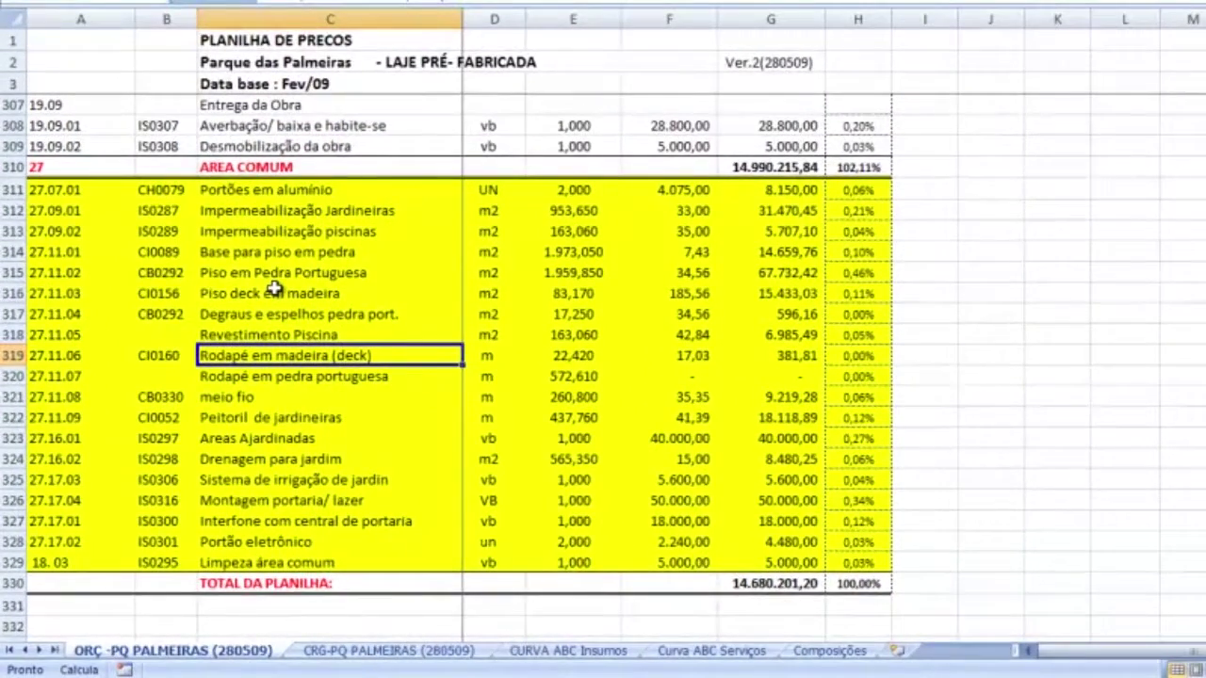
scroll(273, 287, up, 20)
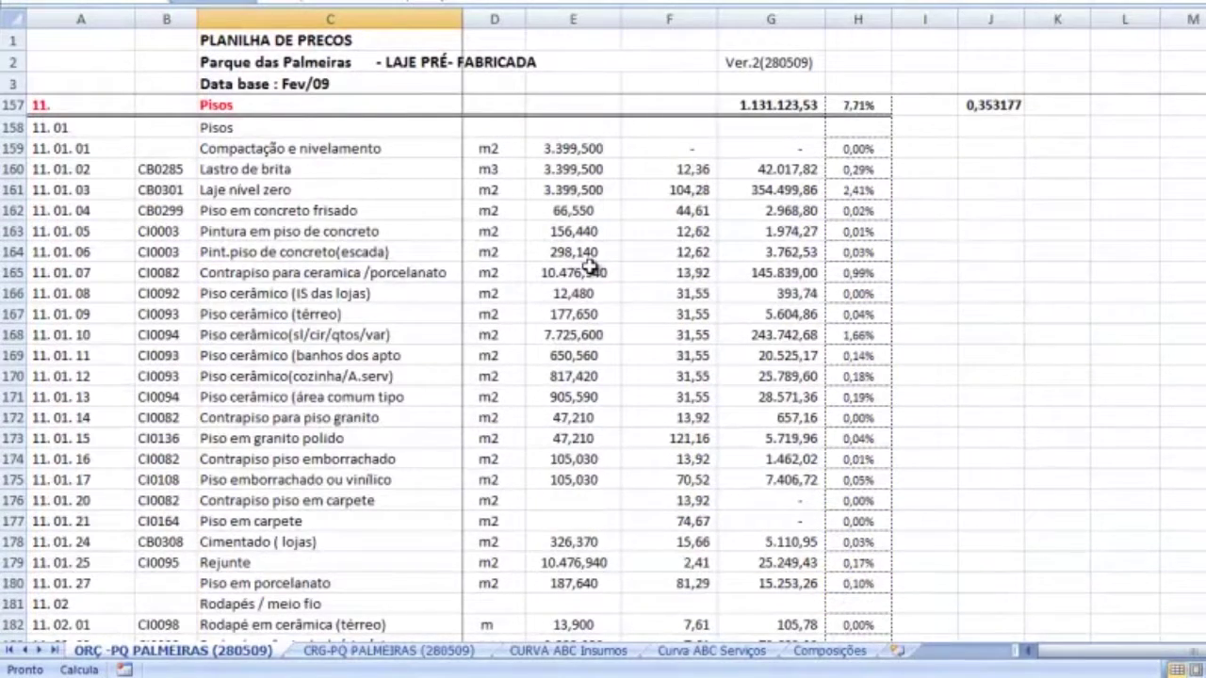